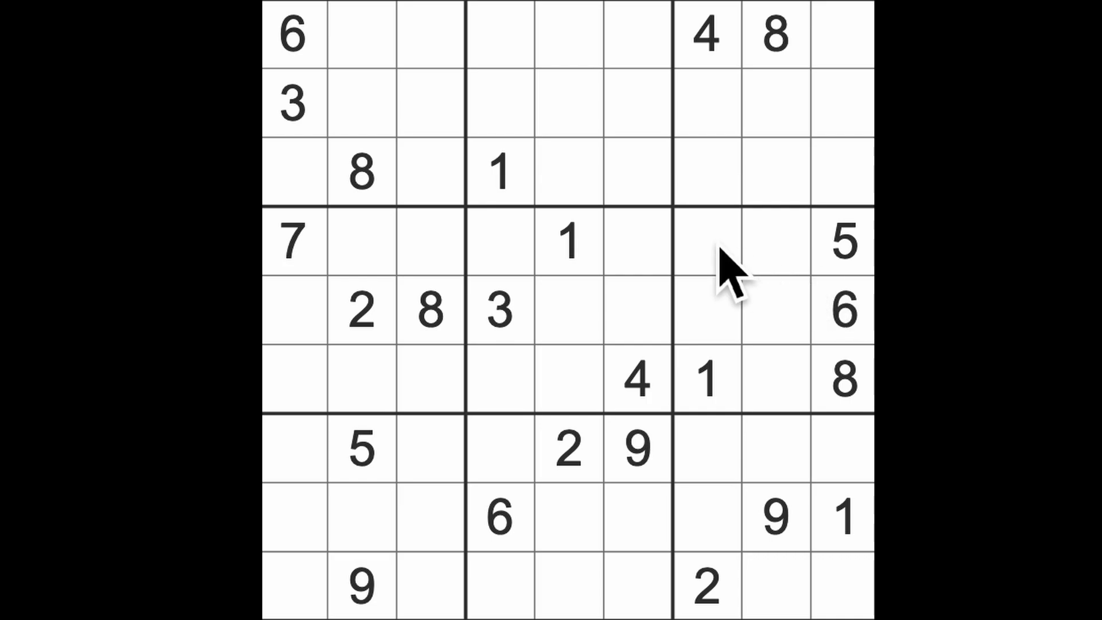
- Rule out columns 4–5 and row 8, then place a 1 at row 9, column 6
left_click_drag(511, 183, 522, 598)
left_click_drag(599, 302, 591, 578)
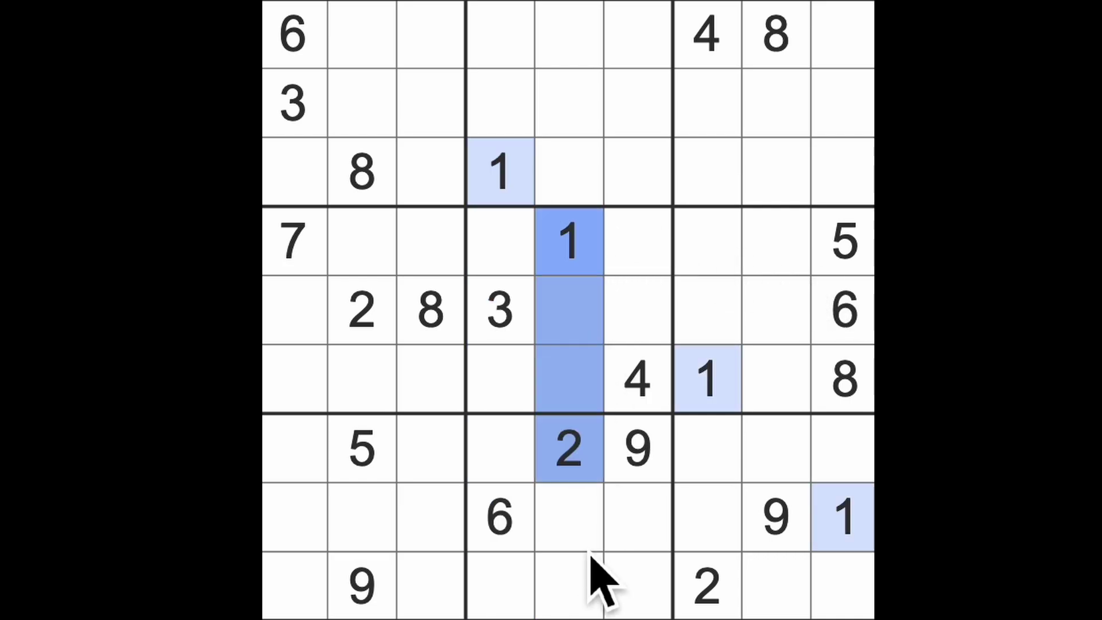
left_click_drag(536, 270, 670, 611)
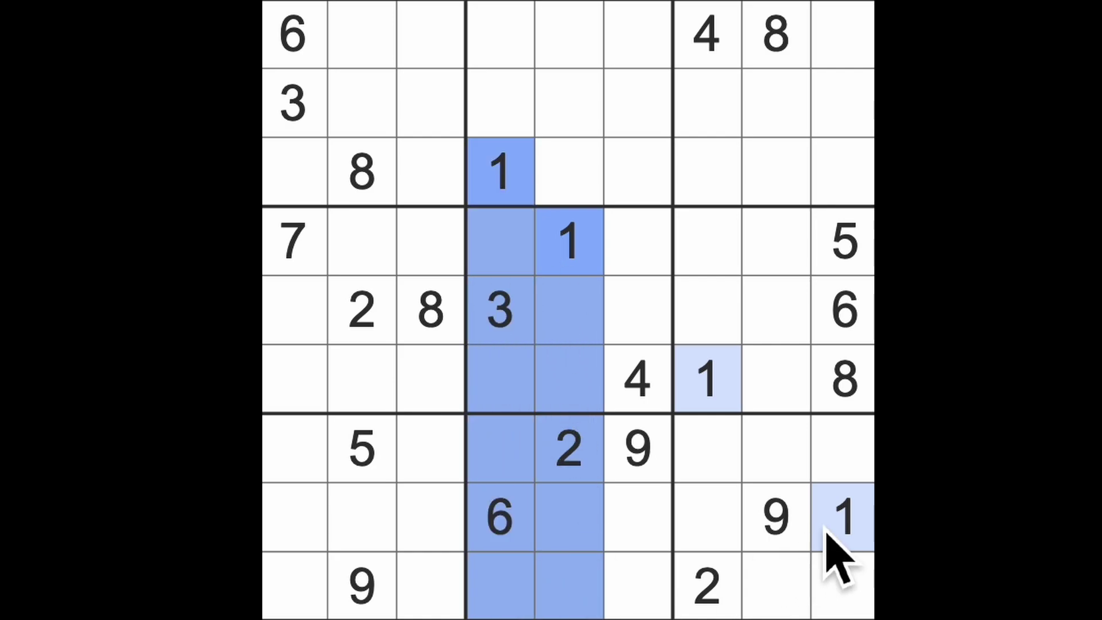
mouse_move(836, 551)
left_mouse_down()
mouse_move(694, 545)
mouse_move(645, 595)
left_mouse_up()
left_click(644, 603)
type("1")
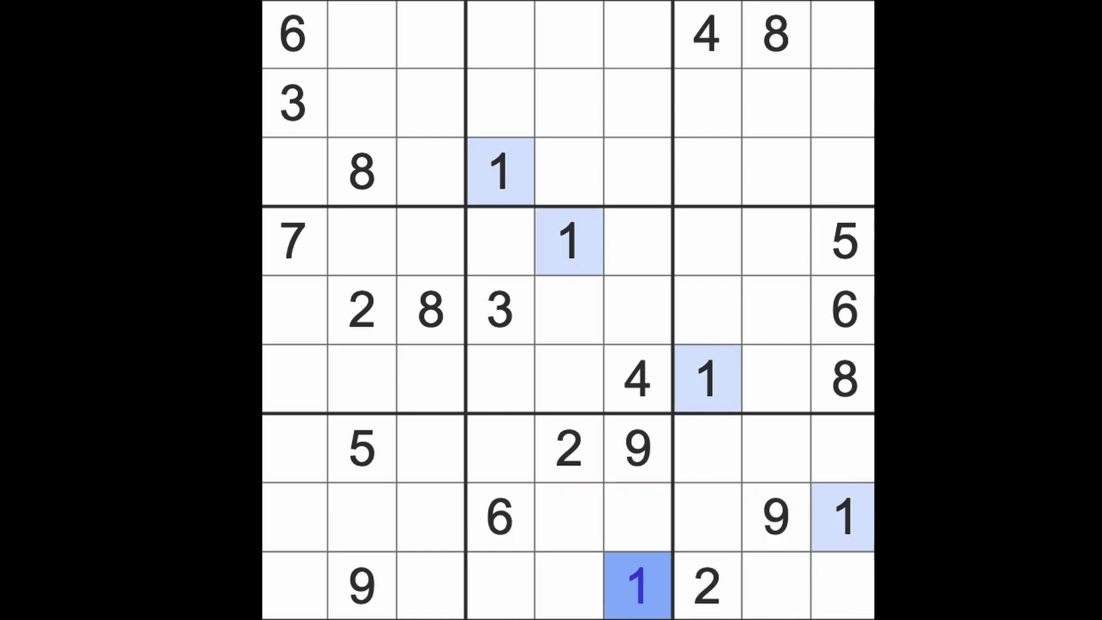
- Rule out columns 7 and 9 and row 3, then place a 1 at row 2, column 8
left_click_drag(706, 405, 731, 86)
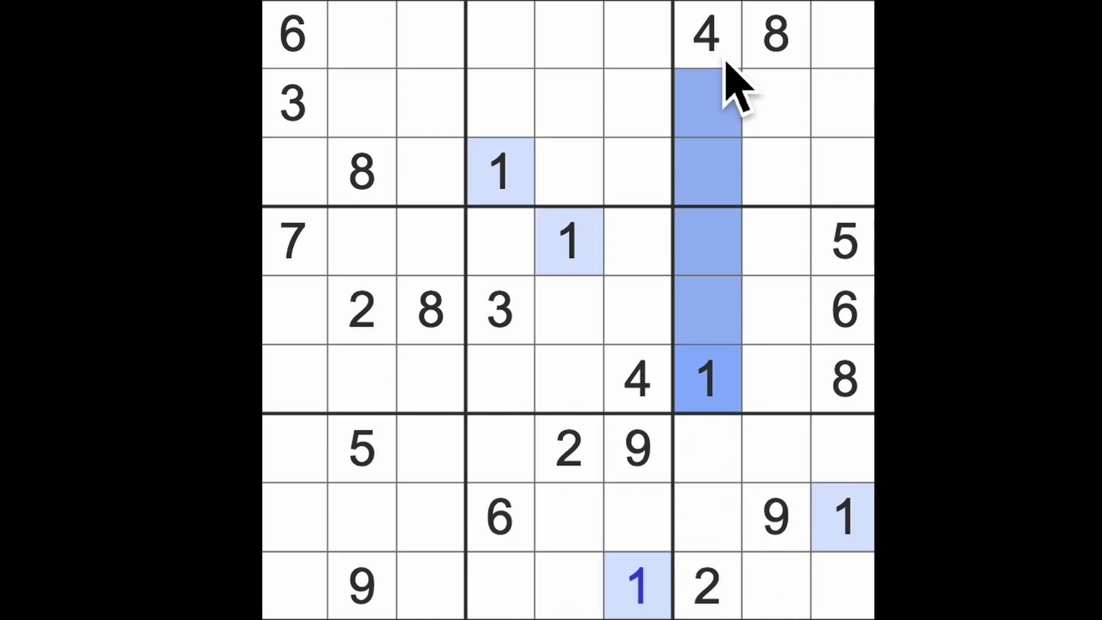
left_click_drag(865, 508, 839, 51)
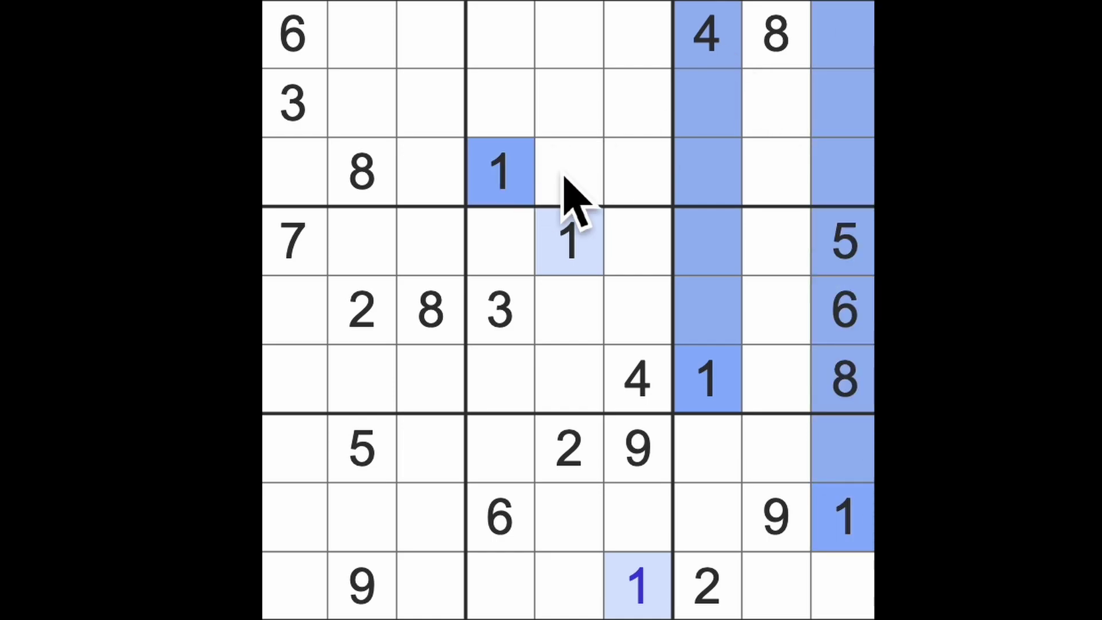
left_click_drag(521, 176, 659, 182)
left_click(788, 125)
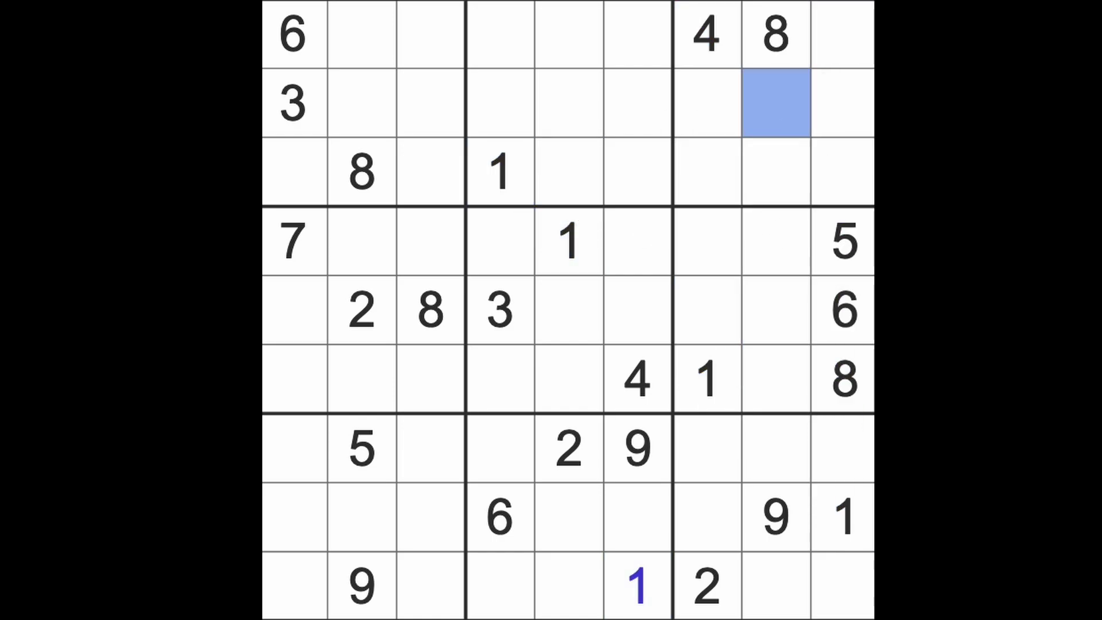
type("1")
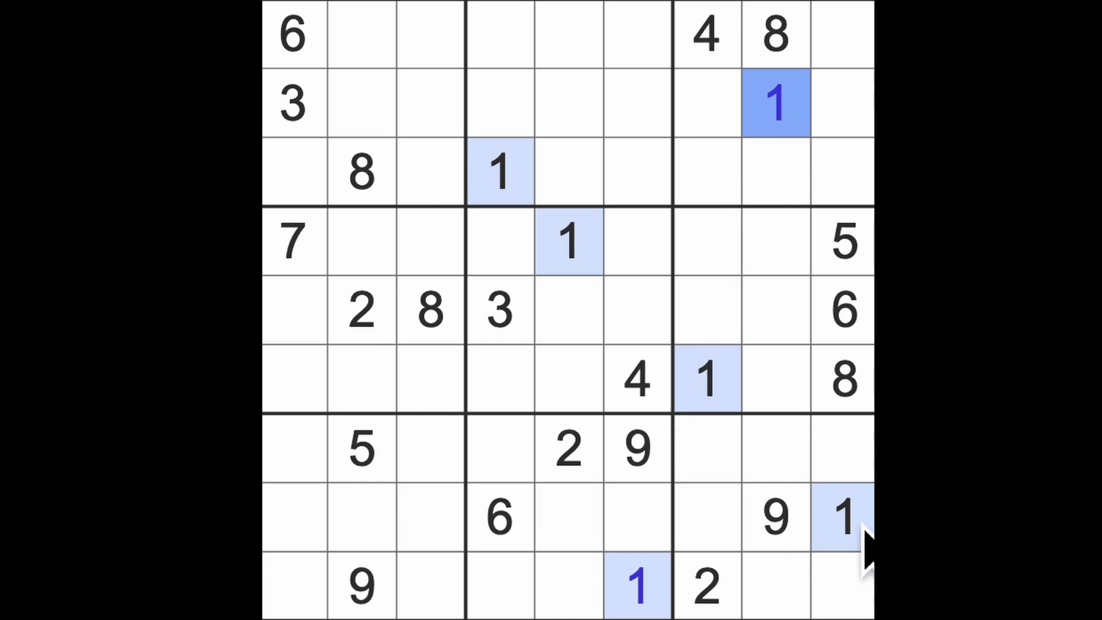
- Rule out rows 4, 6 and 8, then place 1s at row 1, column 2 and row 5, column 1
left_click_drag(861, 540, 317, 534)
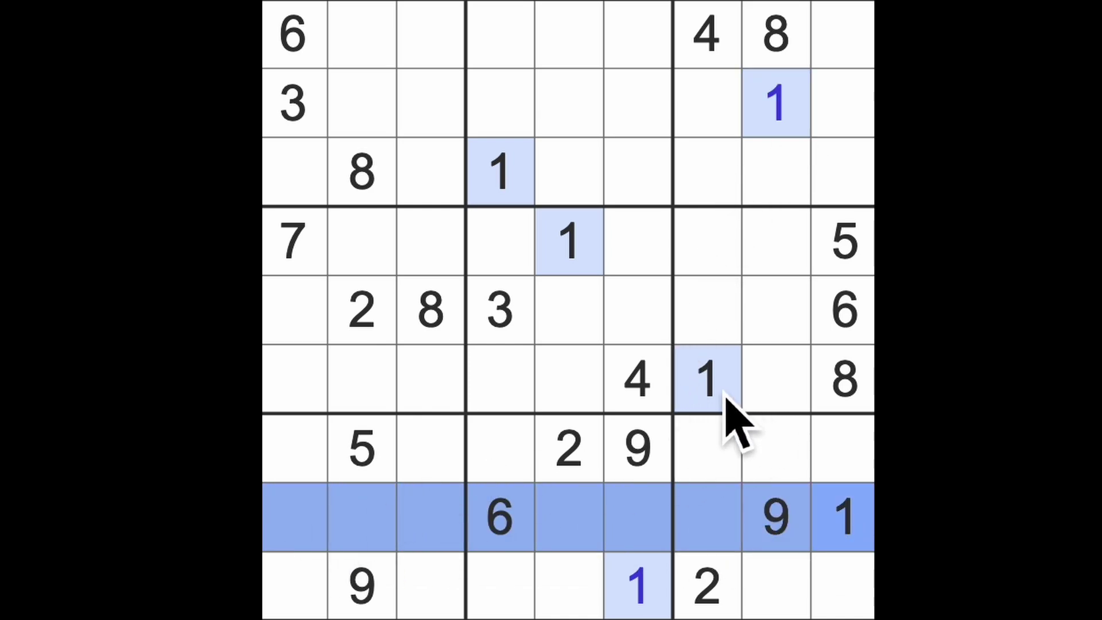
left_click_drag(729, 405, 353, 402)
left_click_drag(532, 250, 362, 259)
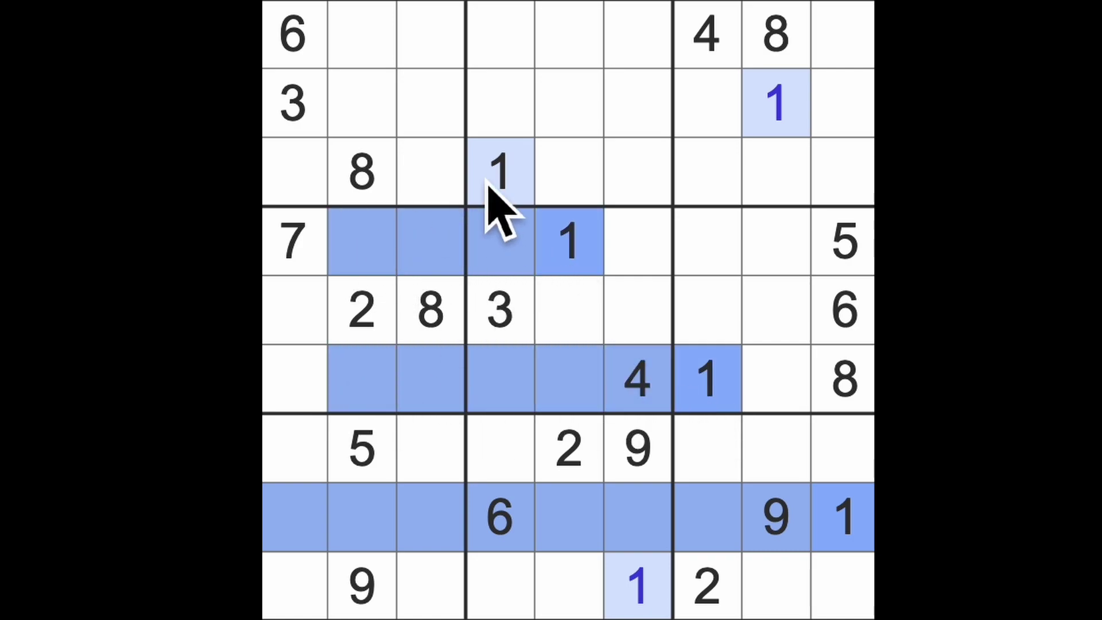
left_click_drag(787, 128, 379, 118)
left_click(386, 33)
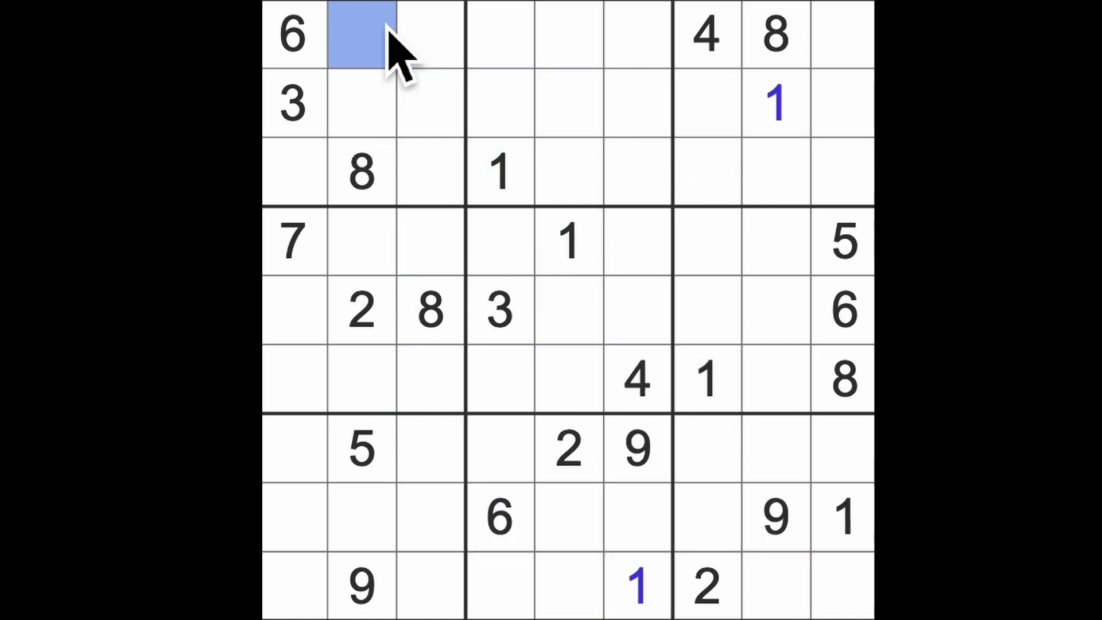
type("21")
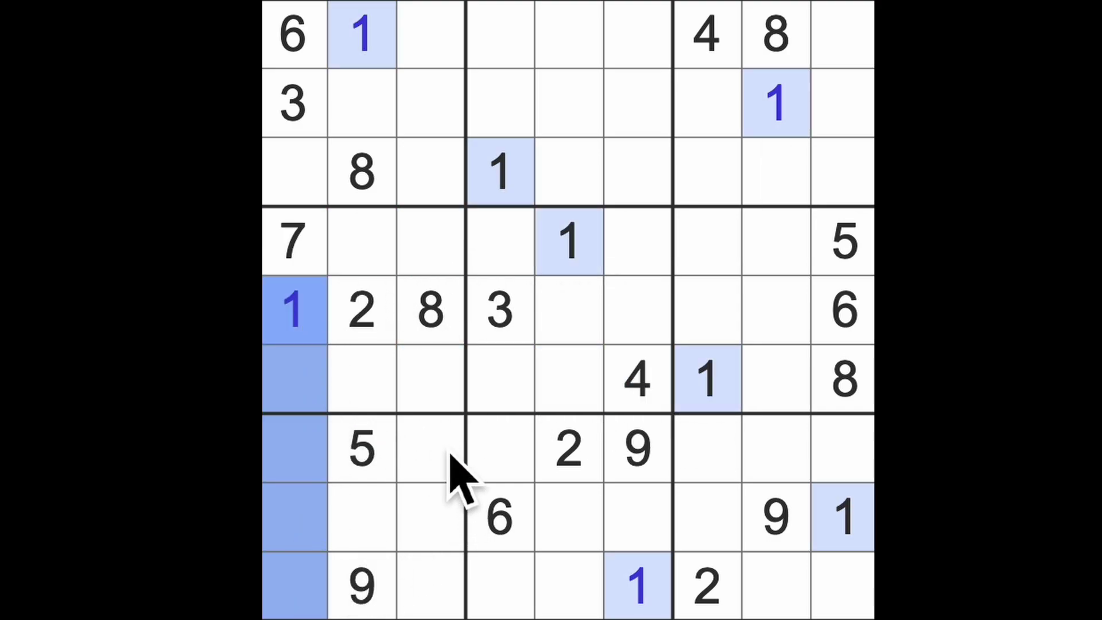
- Rule out columns 1–2 and rows 8–9, then place the last 1 at row 7, column 3
left_click_drag(378, 87, 380, 521)
mouse_move(831, 521)
left_mouse_down()
mouse_move(583, 541)
mouse_move(463, 536)
left_mouse_up()
left_click_drag(672, 595, 442, 603)
left_click(441, 464)
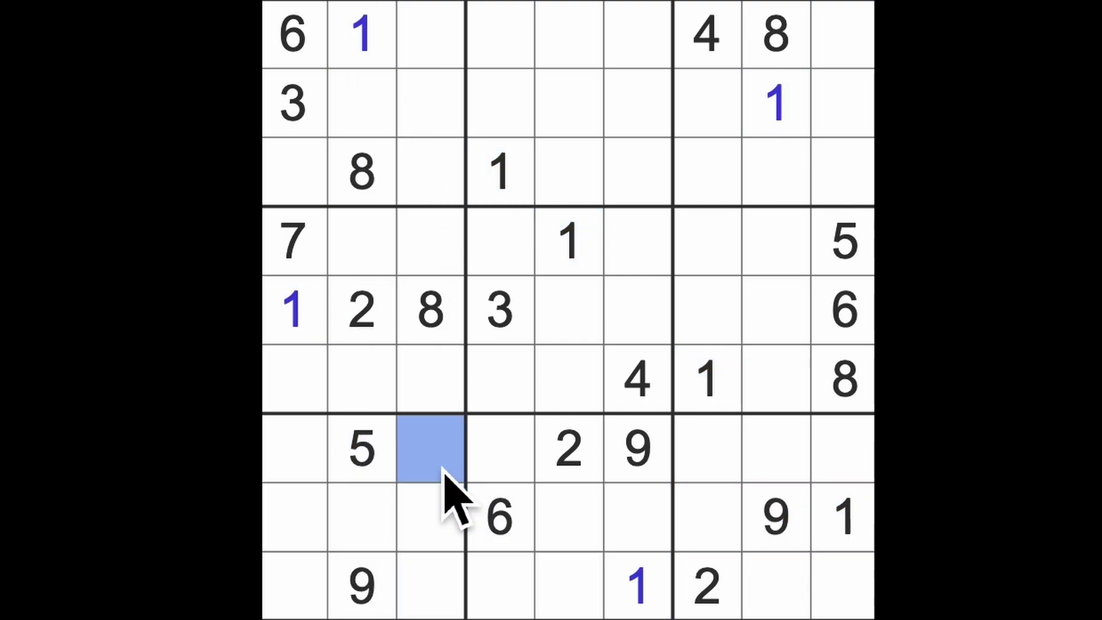
type("1")
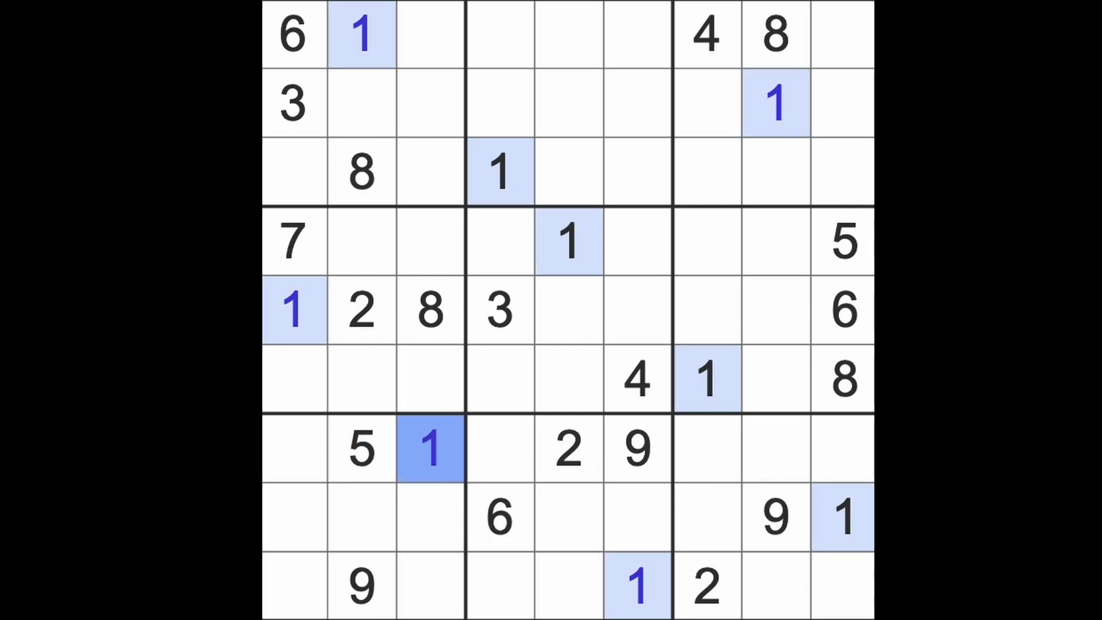
- Clear the selection and enter a 4 at row 5, column 8
key("Escape")
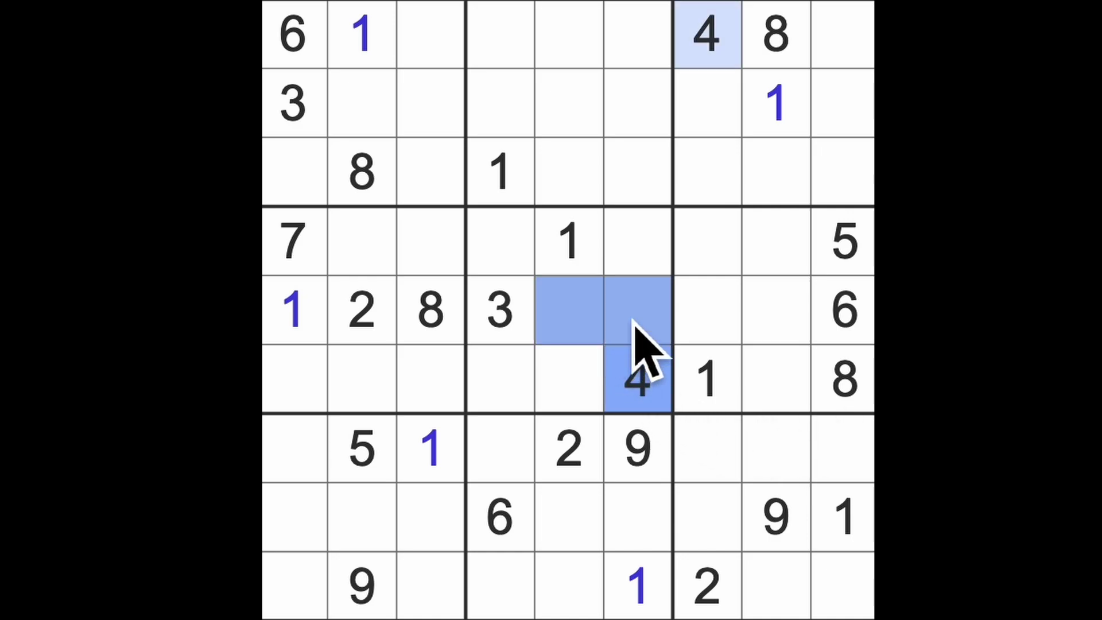
mouse_move(707, 34)
left_mouse_down()
mouse_move(745, 369)
mouse_move(732, 388)
mouse_move(715, 340)
left_mouse_up()
left_click(782, 338)
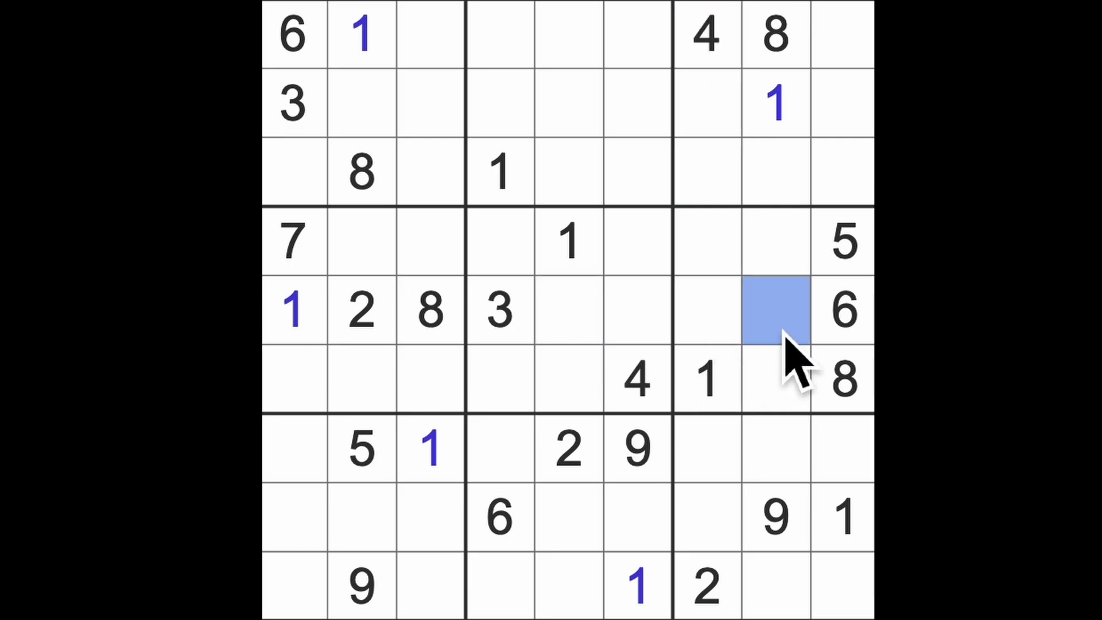
type("4")
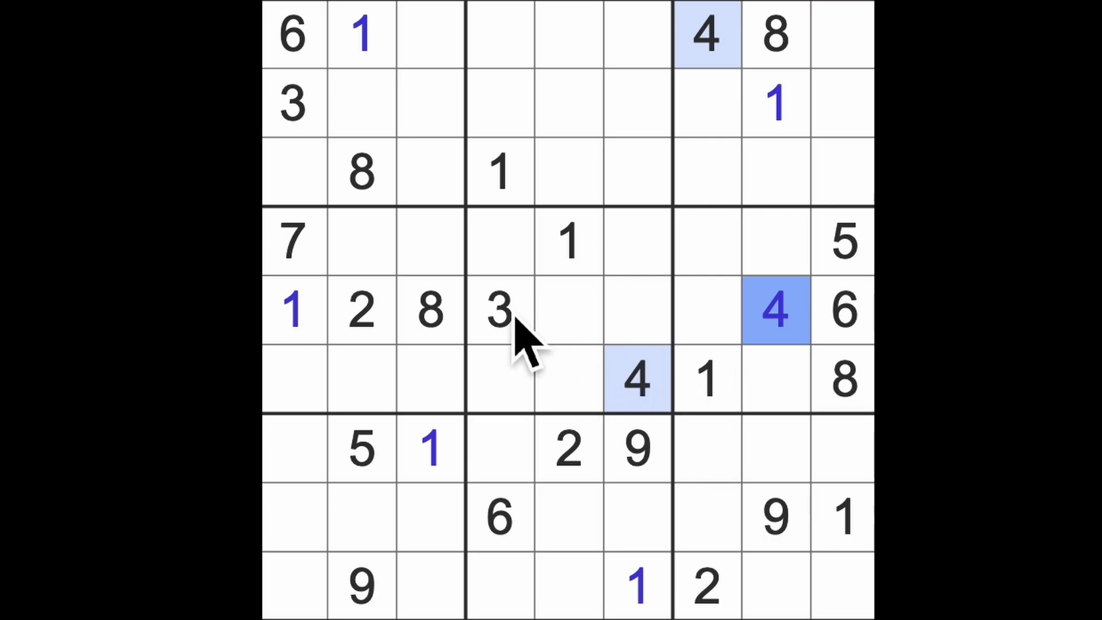
- Highlight all 2s, rule out column 1 candidates, and enter 2 at row 8, column 1
left_click(570, 461)
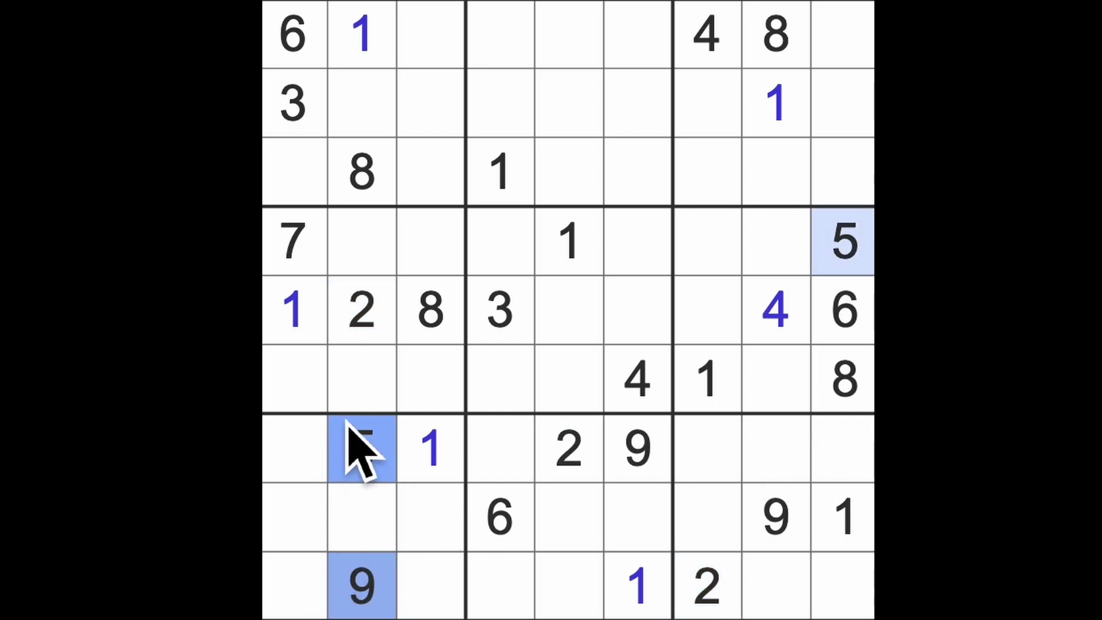
left_click(300, 174, "ctrl")
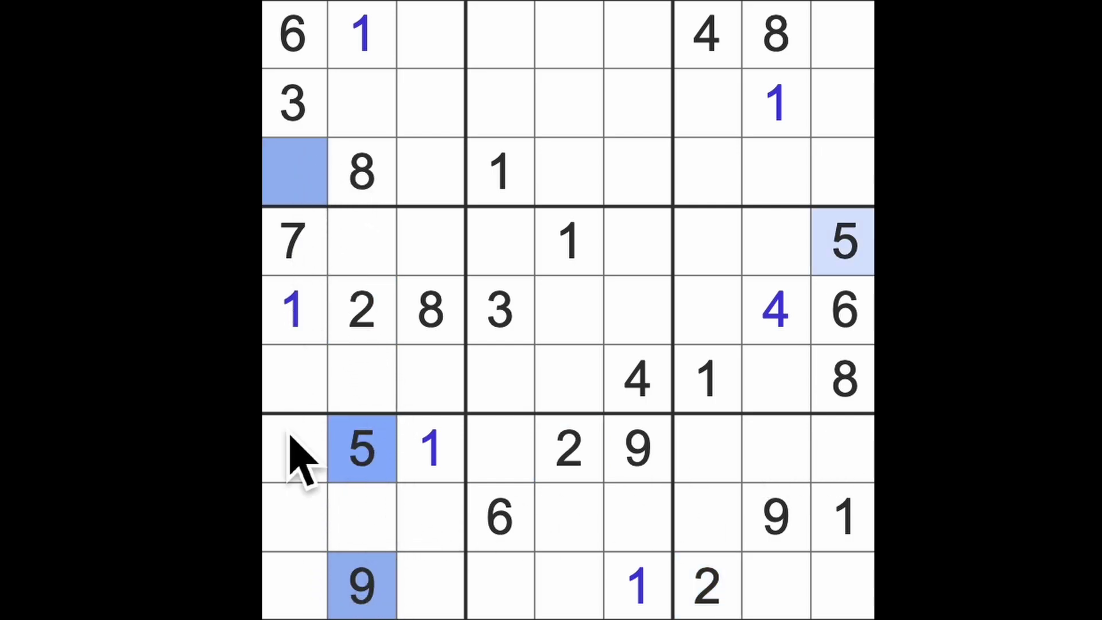
left_click(304, 378, "ctrl")
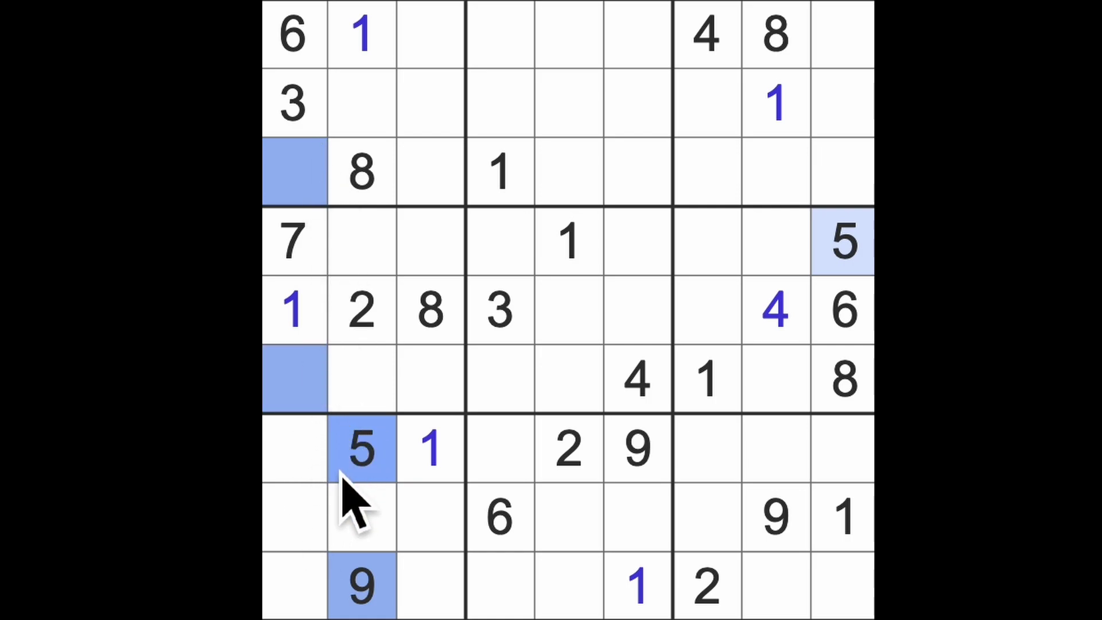
left_click_drag(319, 469, 316, 603)
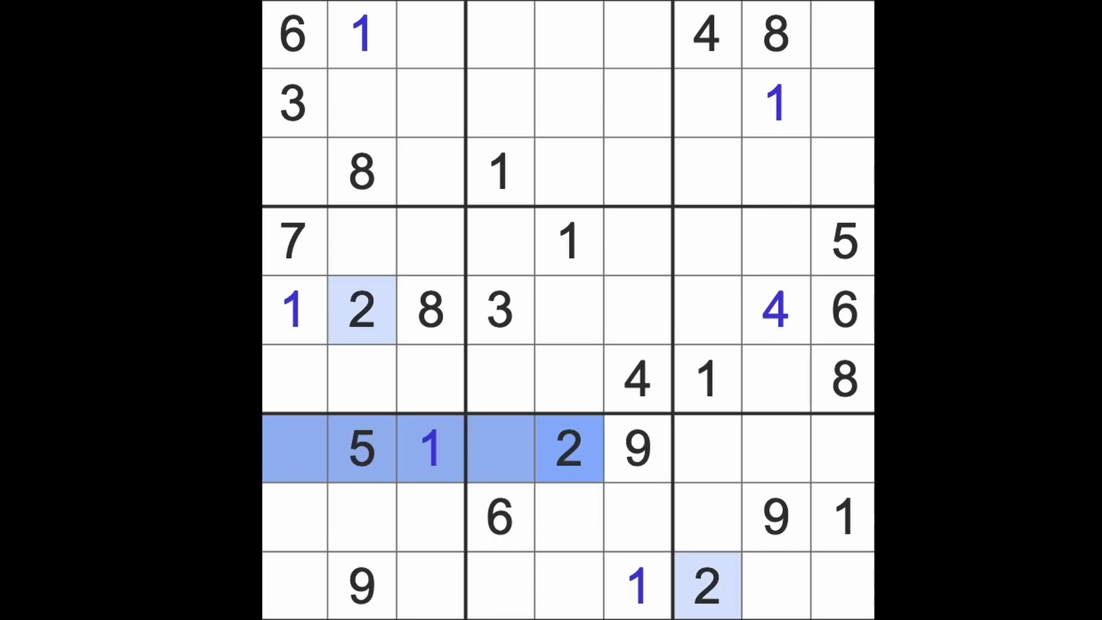
left_click_drag(715, 595, 293, 595)
left_click(297, 527)
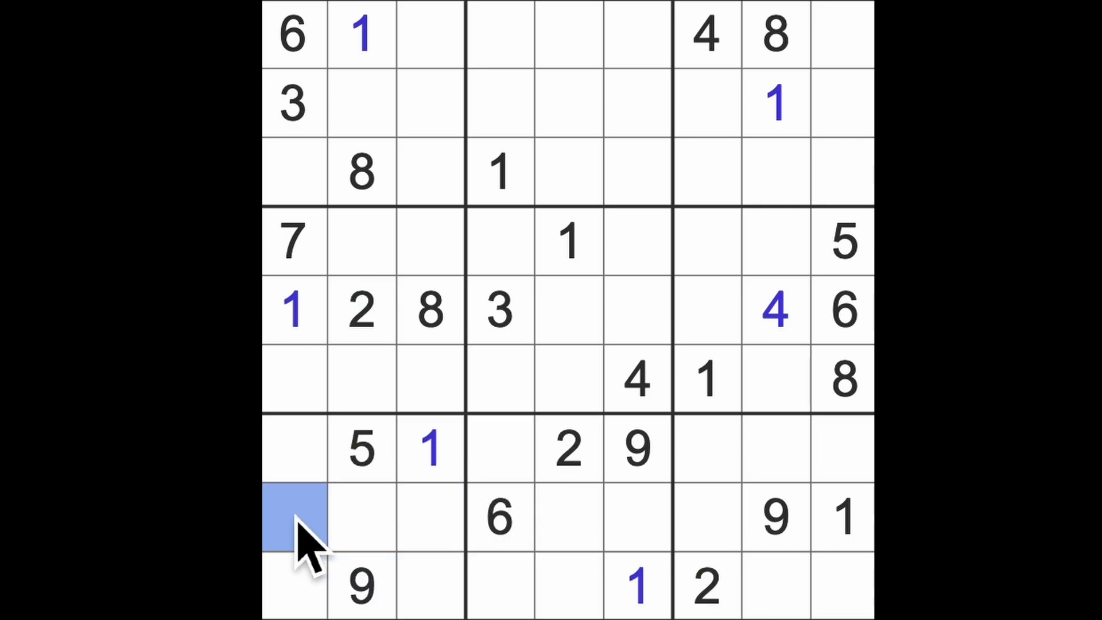
type("2")
- Mark candidate cells for 4 and place a 4 at row 8, column 5
left_click(308, 474)
left_click(301, 603, "ctrl")
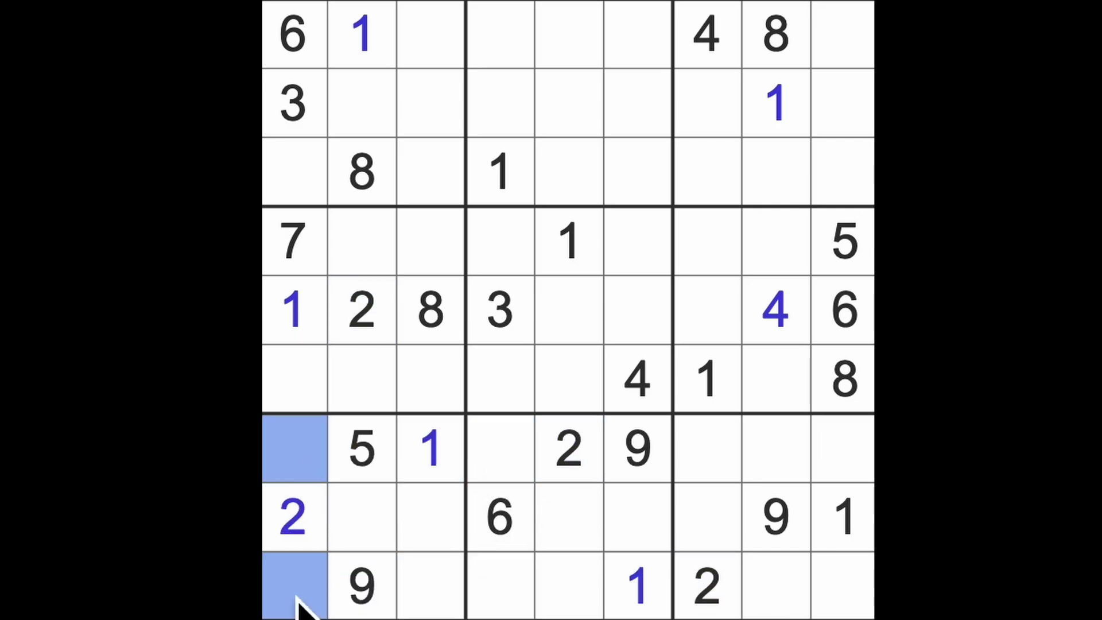
left_click(853, 456, "ctrl")
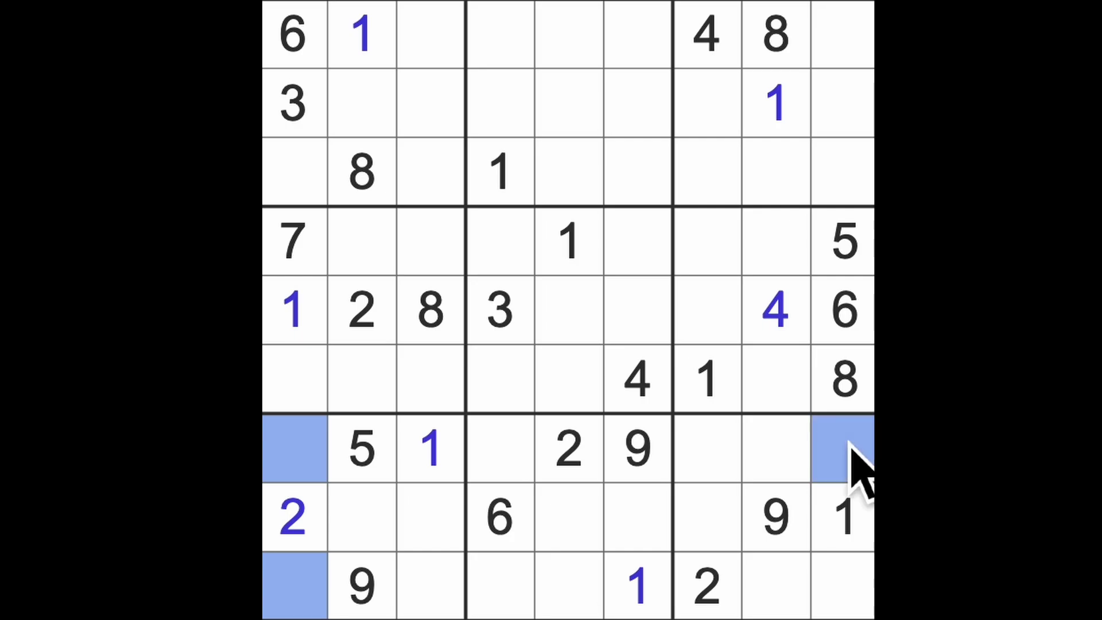
left_click(861, 595, "ctrl")
left_click(726, 61, "ctrl")
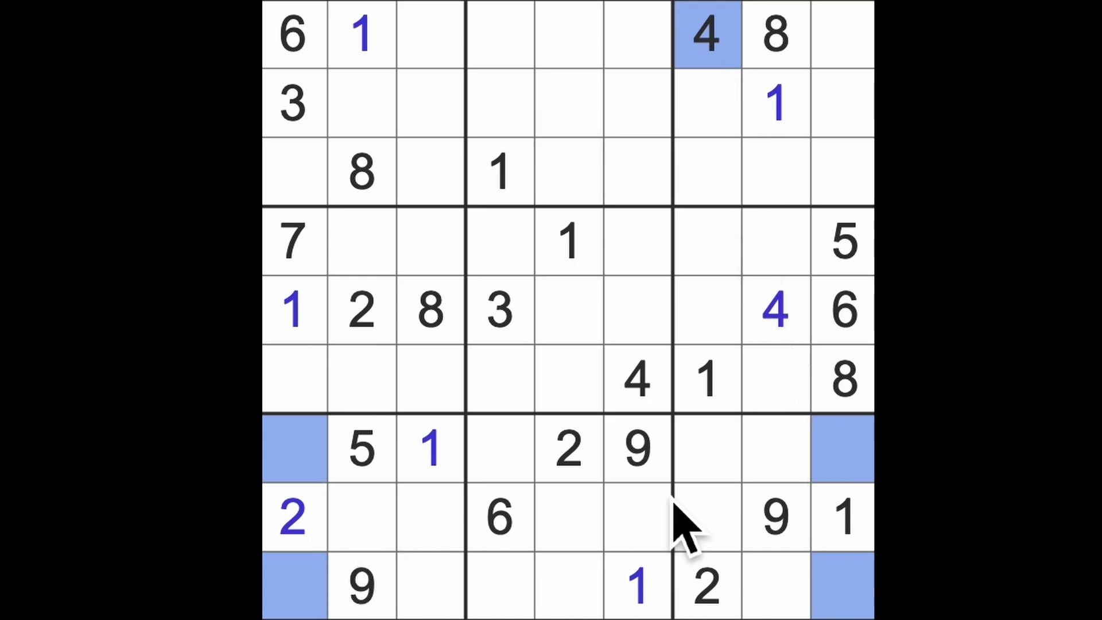
left_click(589, 546, "ctrl")
left_click(635, 542, "ctrl")
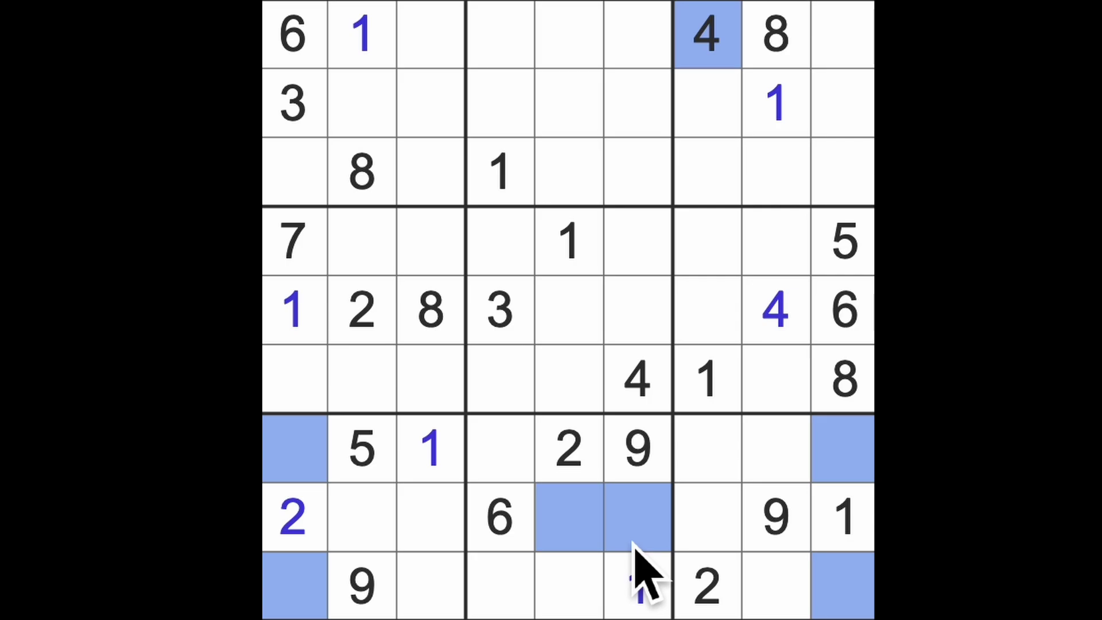
left_click_drag(656, 389, 651, 505)
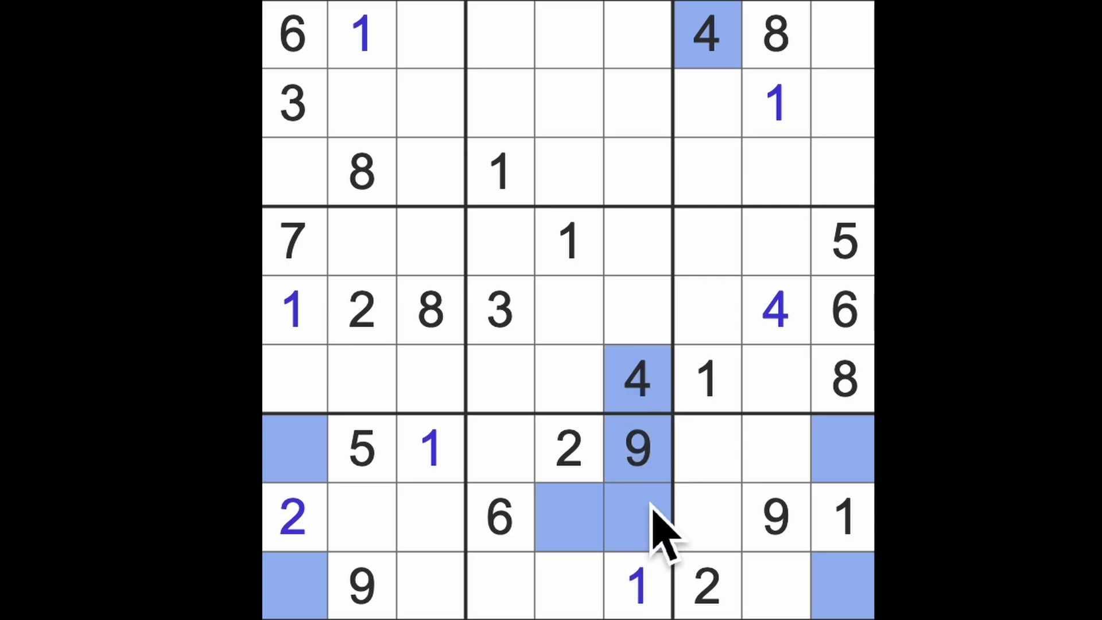
left_click(591, 536)
type("4")
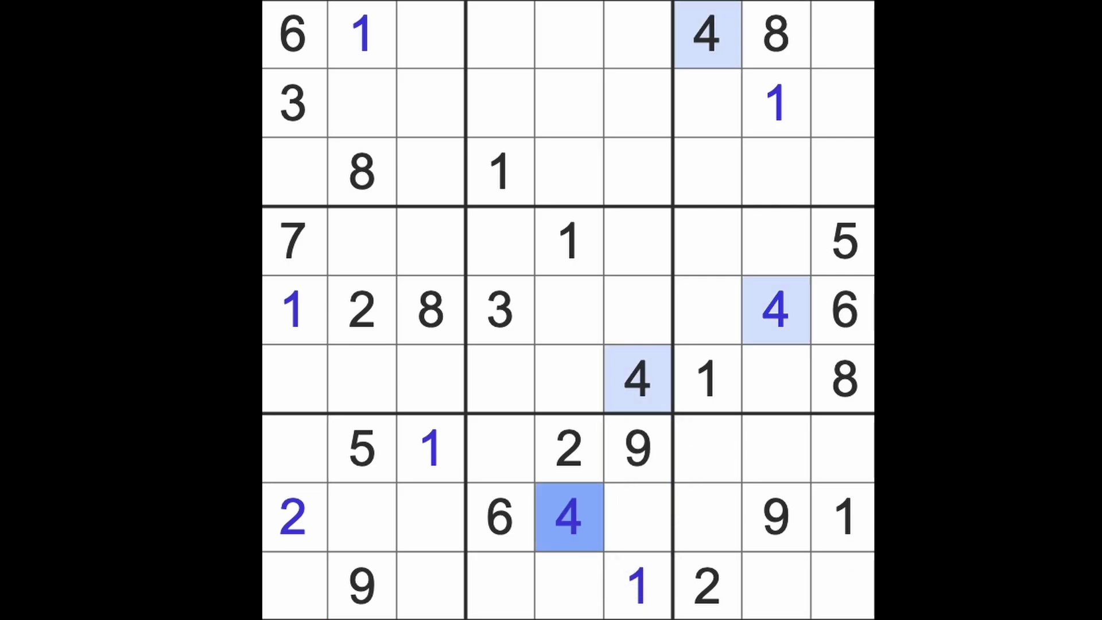
- Place 4s at row 2 column 4, row 3 column 3, and row 4 column 2
left_click_drag(590, 534, 597, 92)
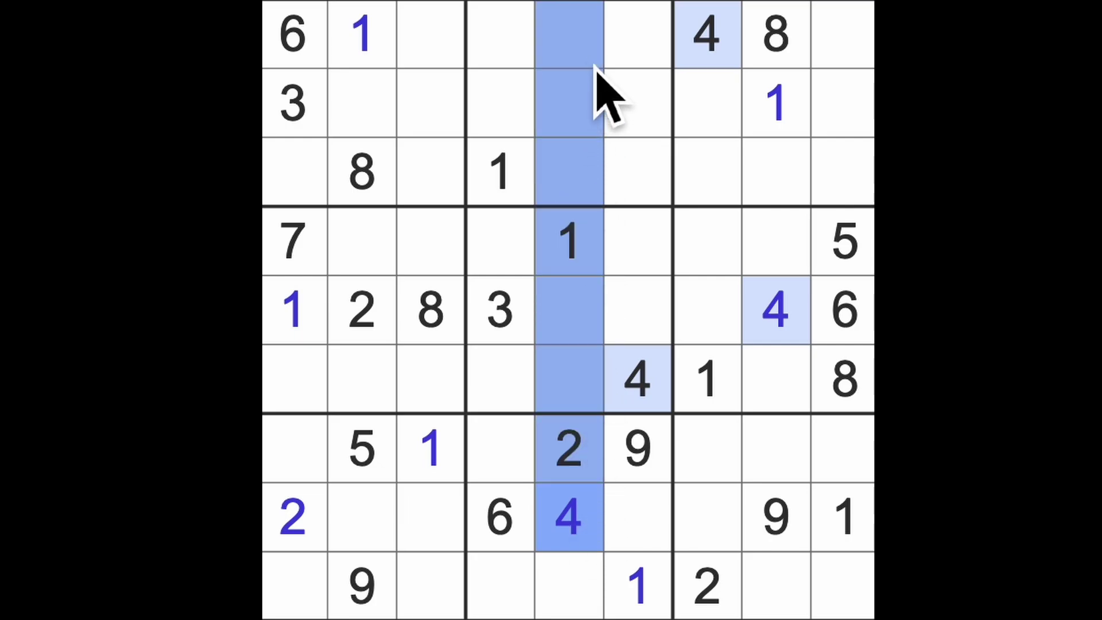
mouse_move(642, 396)
left_mouse_down()
mouse_move(655, 35)
mouse_move(584, 74)
mouse_move(516, 135)
left_mouse_up()
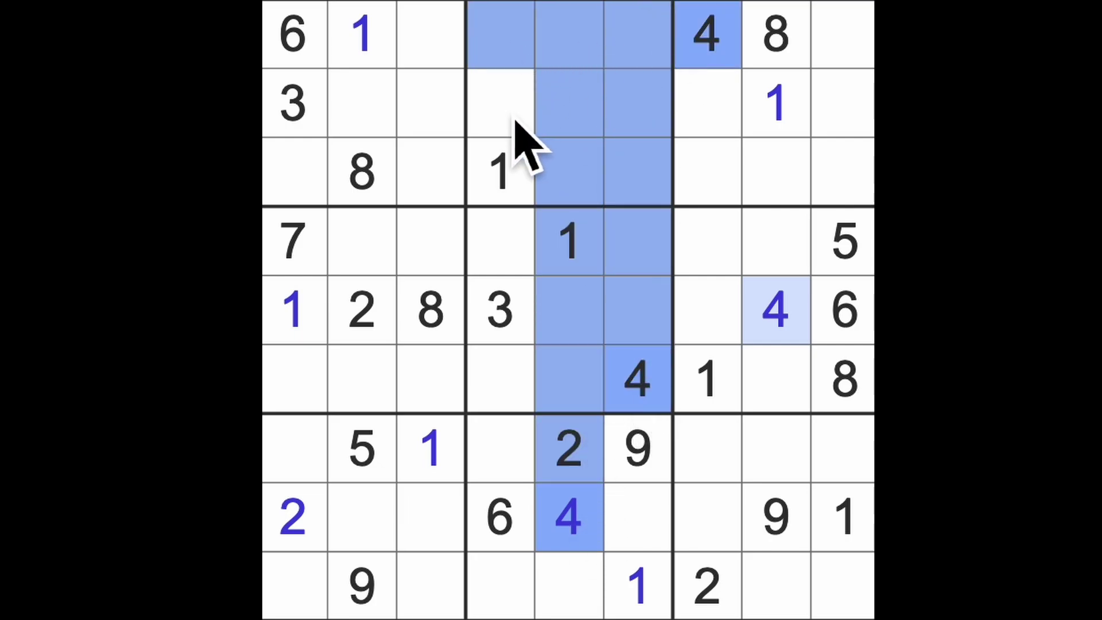
left_click(517, 129)
type("4")
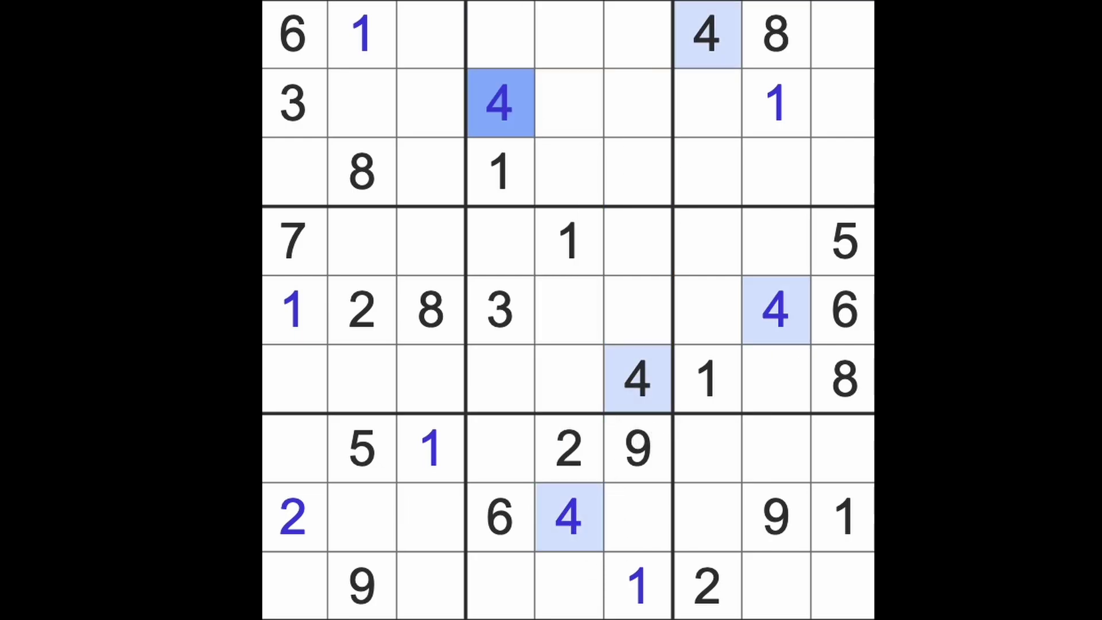
mouse_move(512, 130)
left_mouse_down()
mouse_move(443, 99)
mouse_move(684, 69)
mouse_move(628, 66)
mouse_move(431, 116)
mouse_move(315, 197)
mouse_move(322, 222)
left_mouse_up()
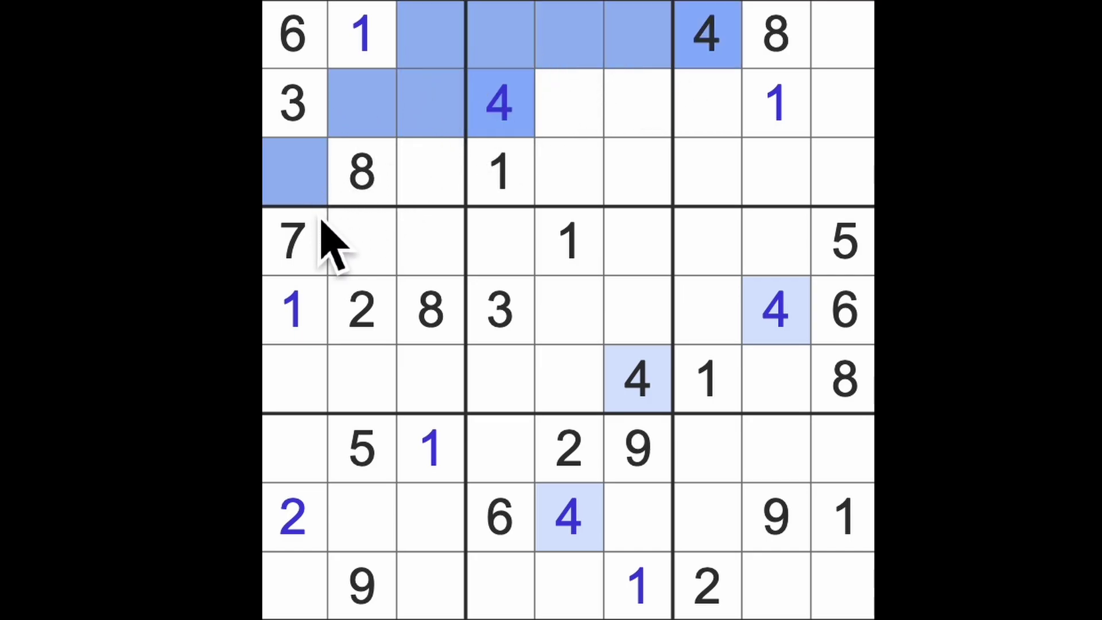
left_click(443, 197)
type("4")
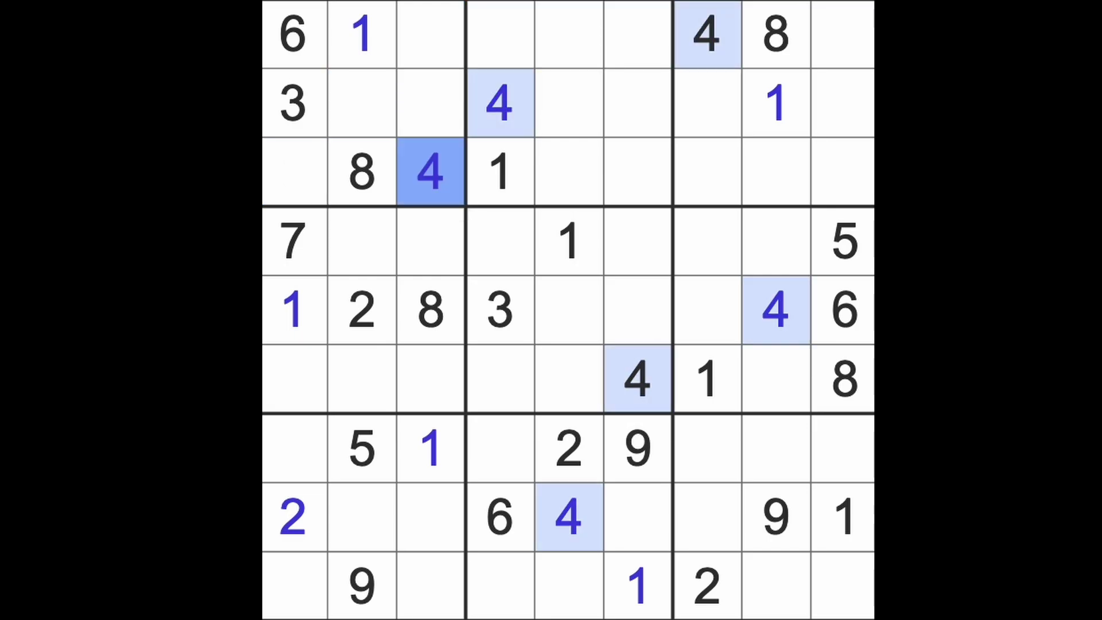
mouse_move(443, 197)
left_mouse_down()
mouse_move(431, 405)
mouse_move(591, 406)
mouse_move(664, 419)
mouse_move(276, 392)
left_mouse_up()
left_click(388, 238)
type("4")
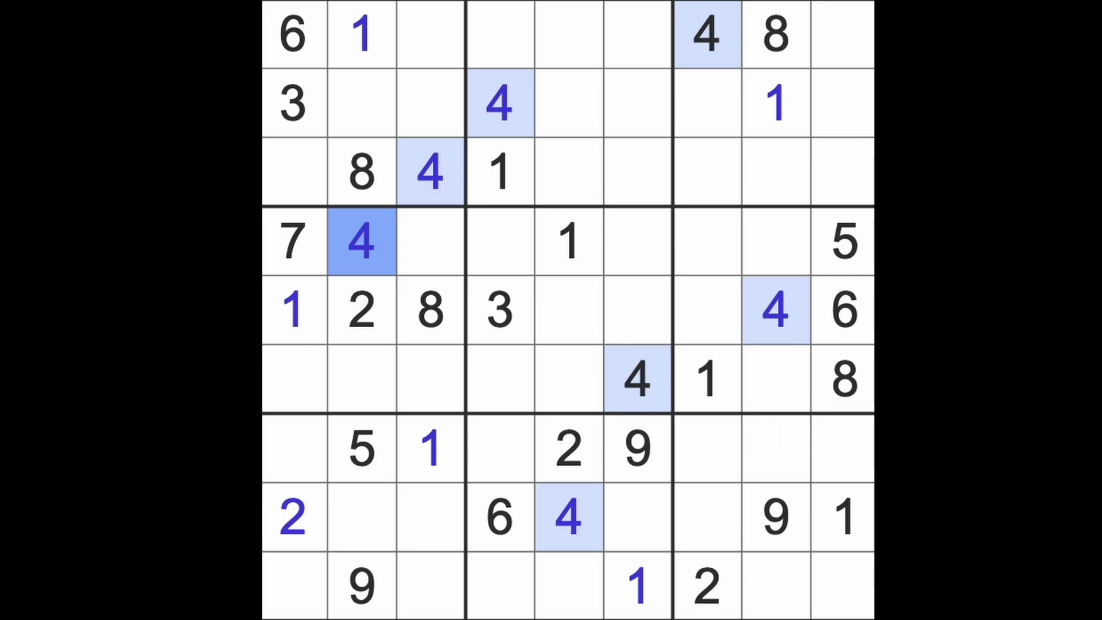
- Check rows 8–9 and enter a 6 at row 9, column 3
left_click(277, 471)
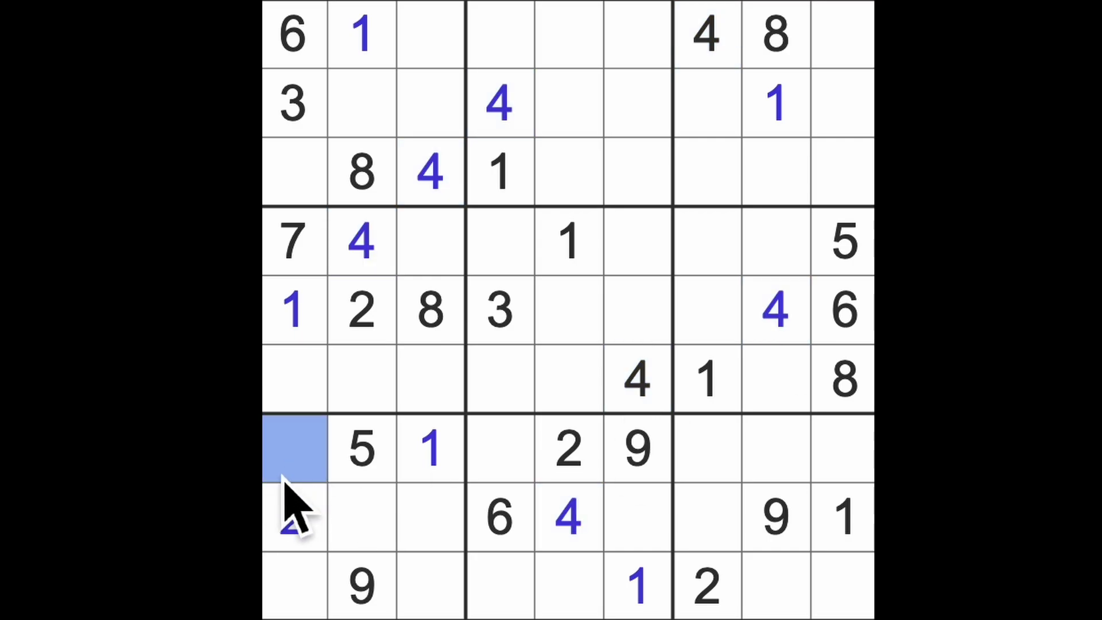
left_click(291, 594, "ctrl")
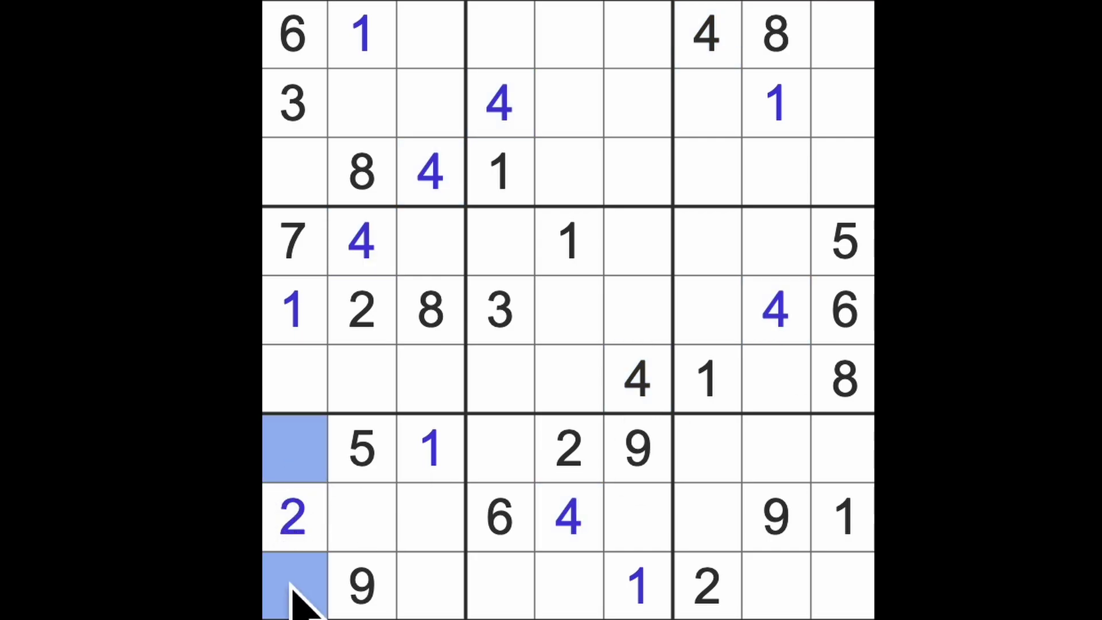
mouse_move(406, 535)
left_mouse_down()
mouse_move(423, 534)
mouse_move(423, 588)
left_mouse_up()
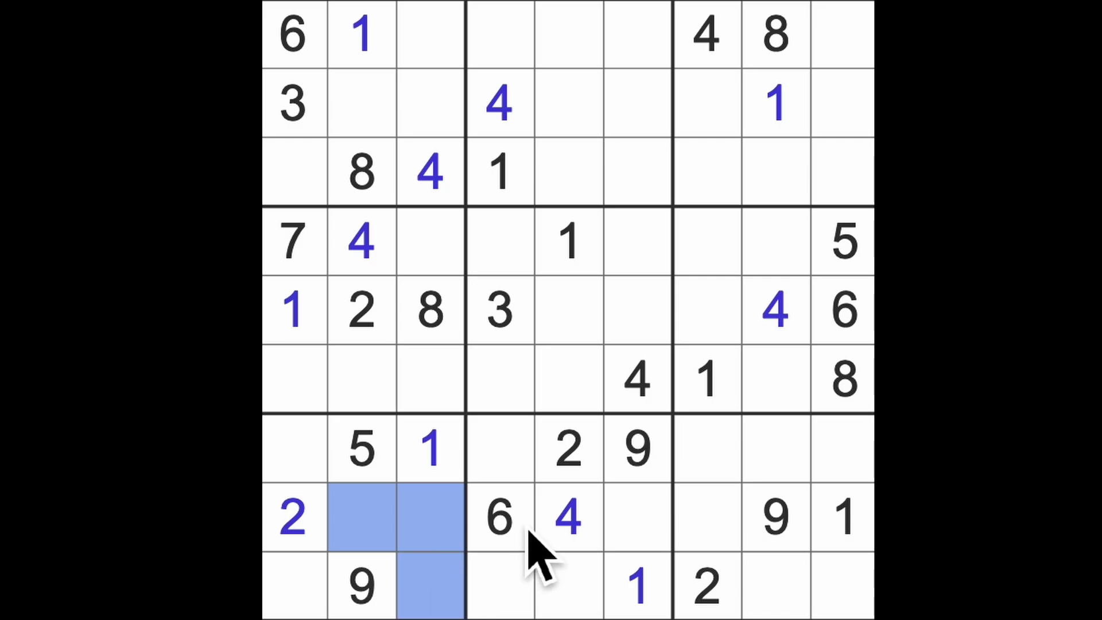
mouse_move(527, 540)
left_mouse_down()
mouse_move(362, 529)
mouse_move(420, 523)
left_mouse_up()
left_click(422, 584)
type("6")
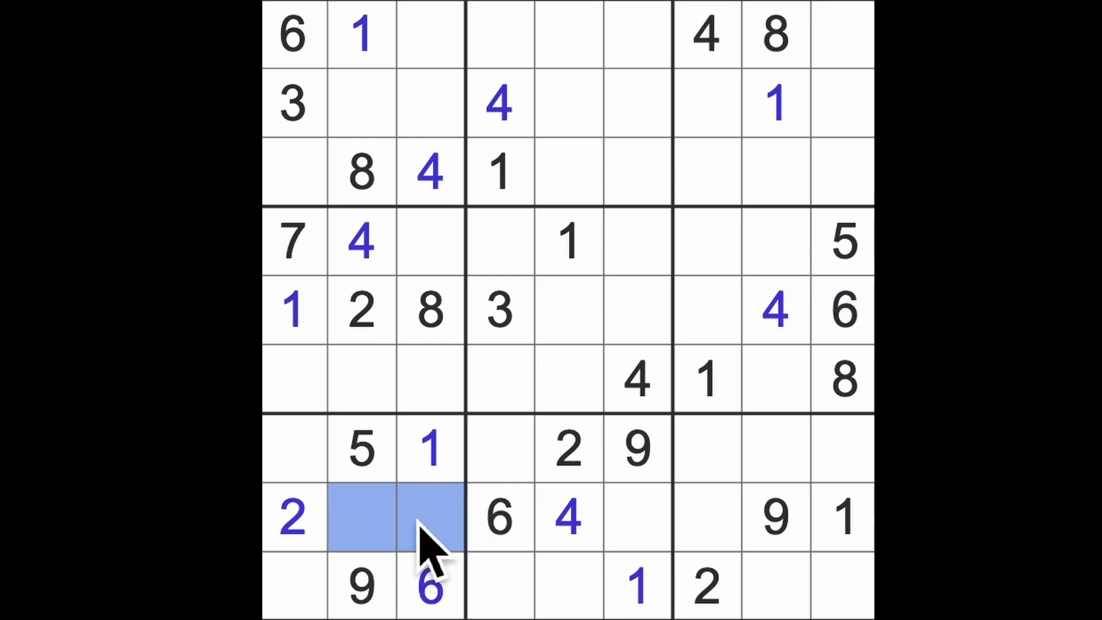
- Highlight all 8s, mark possible 8 cells in rows 2, 4 and 7–9, then clear the marks
left_click_drag(650, 536, 706, 542)
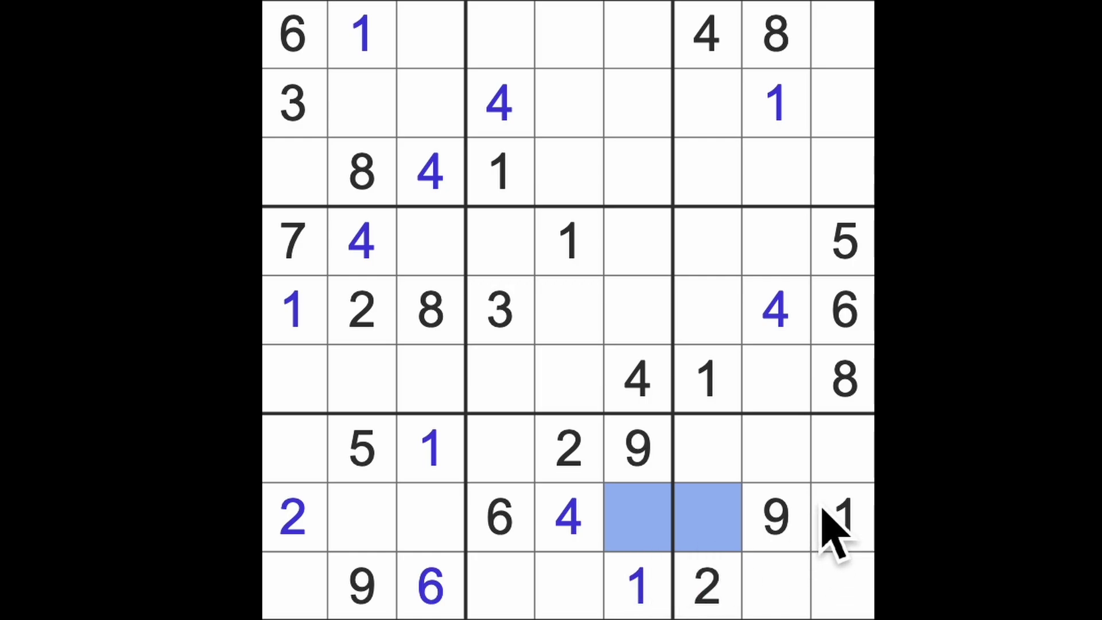
left_click(860, 402)
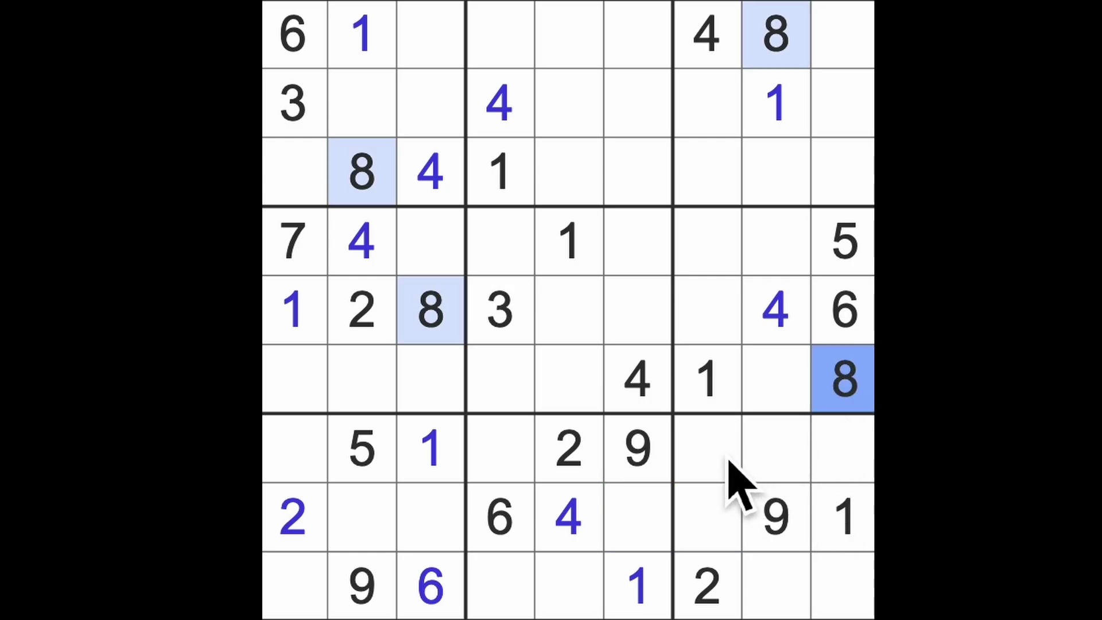
left_click_drag(727, 470, 696, 528)
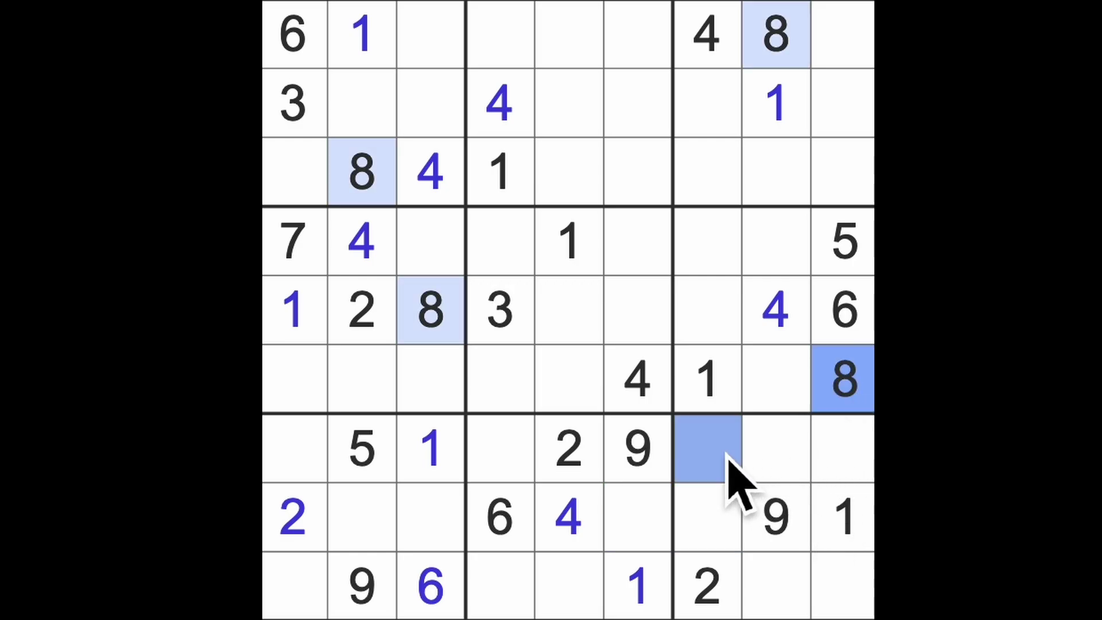
left_click(303, 457, "ctrl")
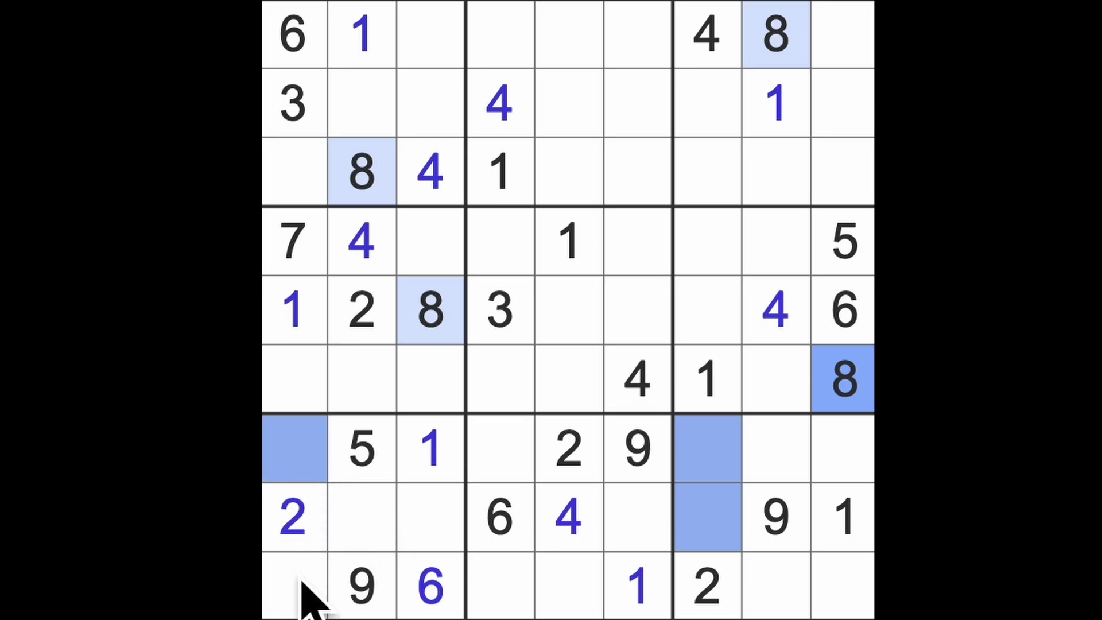
left_click(301, 578, "ctrl")
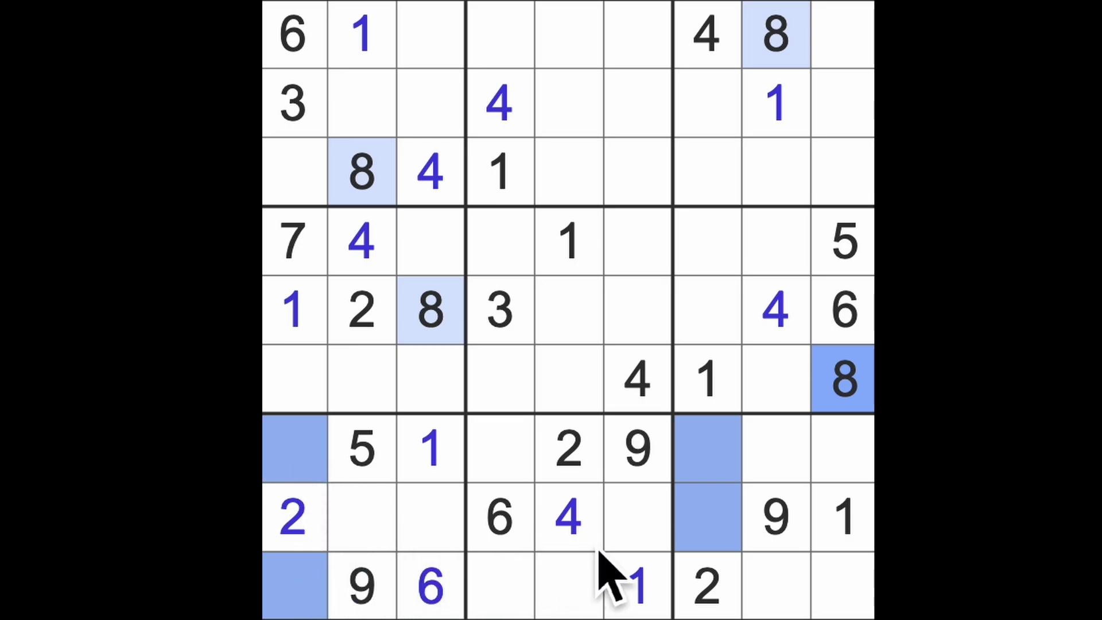
left_click_drag(599, 129, 654, 142, "ctrl")
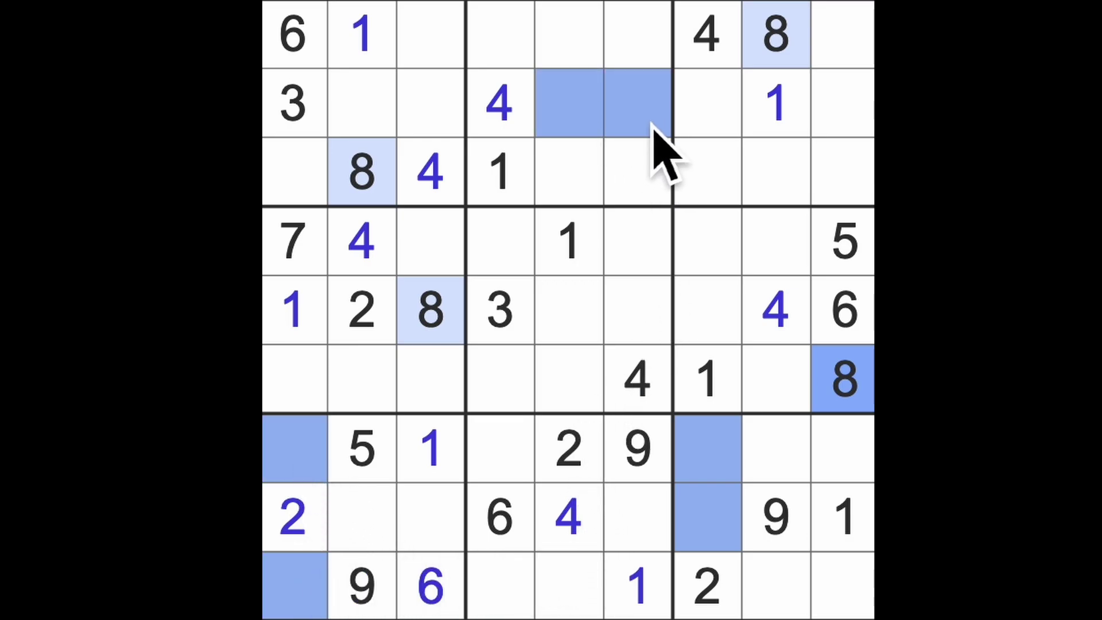
left_click(641, 256, "ctrl")
left_click(509, 254, "ctrl")
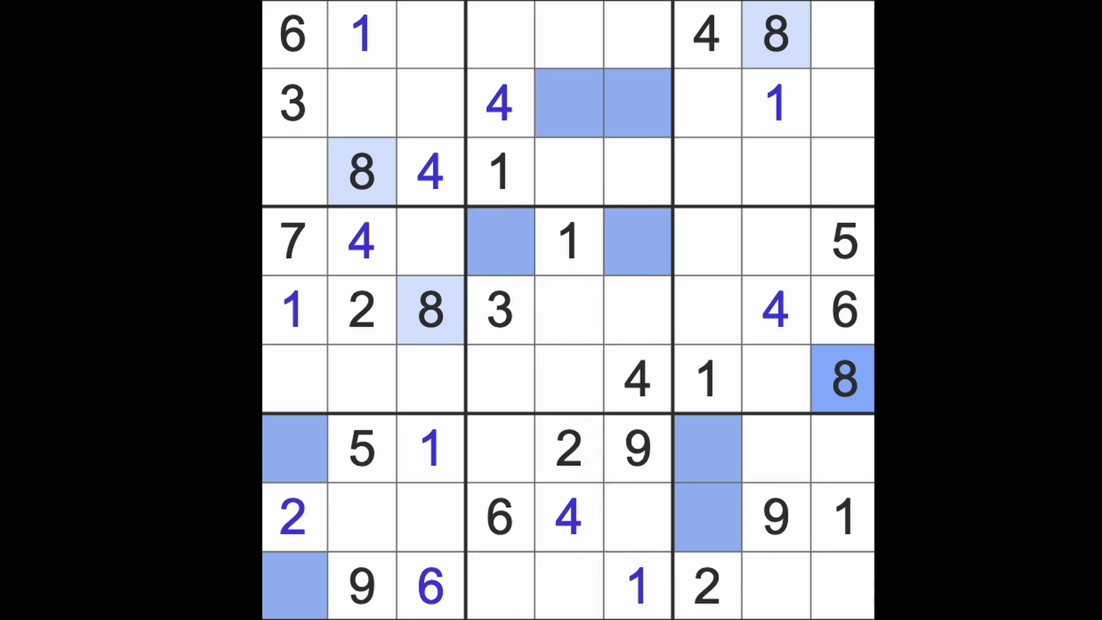
key("Escape")
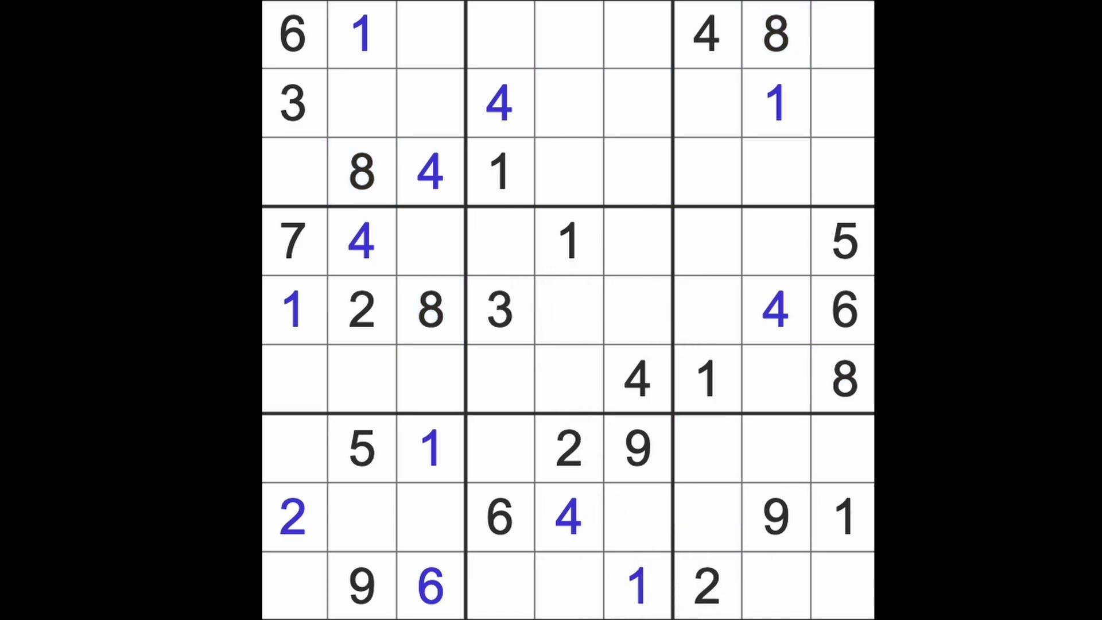
- Scan columns 1 and 3, then enter 6s at row 6 column 2 and row 4 column 6
mouse_move(430, 585)
left_mouse_down()
mouse_move(451, 315)
mouse_move(434, 251)
left_mouse_up()
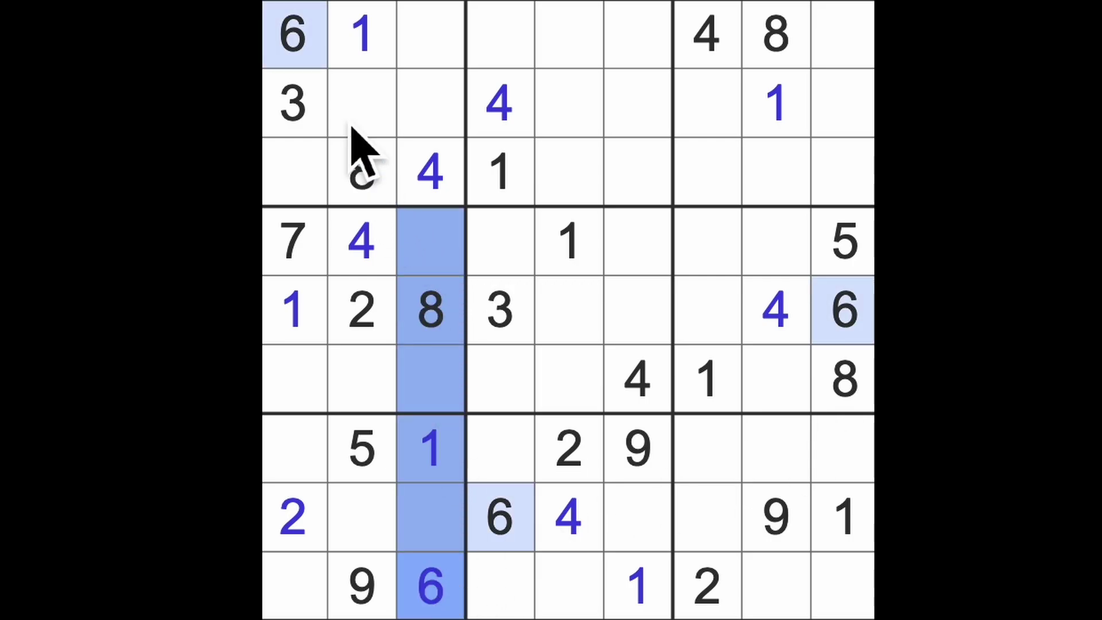
mouse_move(298, 47)
left_mouse_down("ctrl")
mouse_move(307, 231)
mouse_move(339, 406)
left_mouse_up("ctrl")
left_click(373, 398)
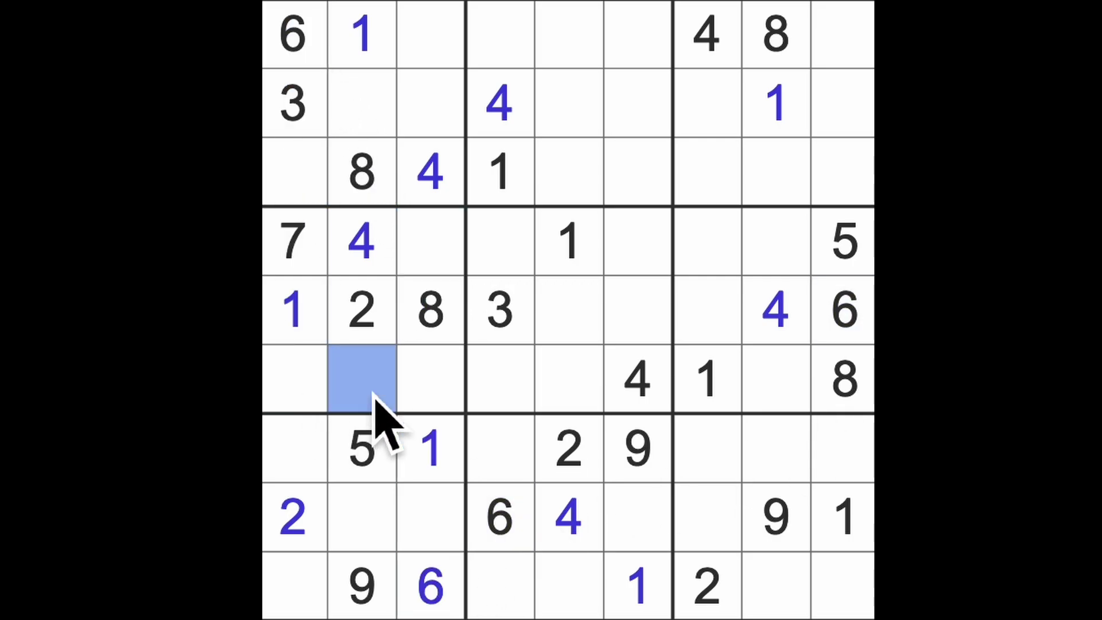
type("6")
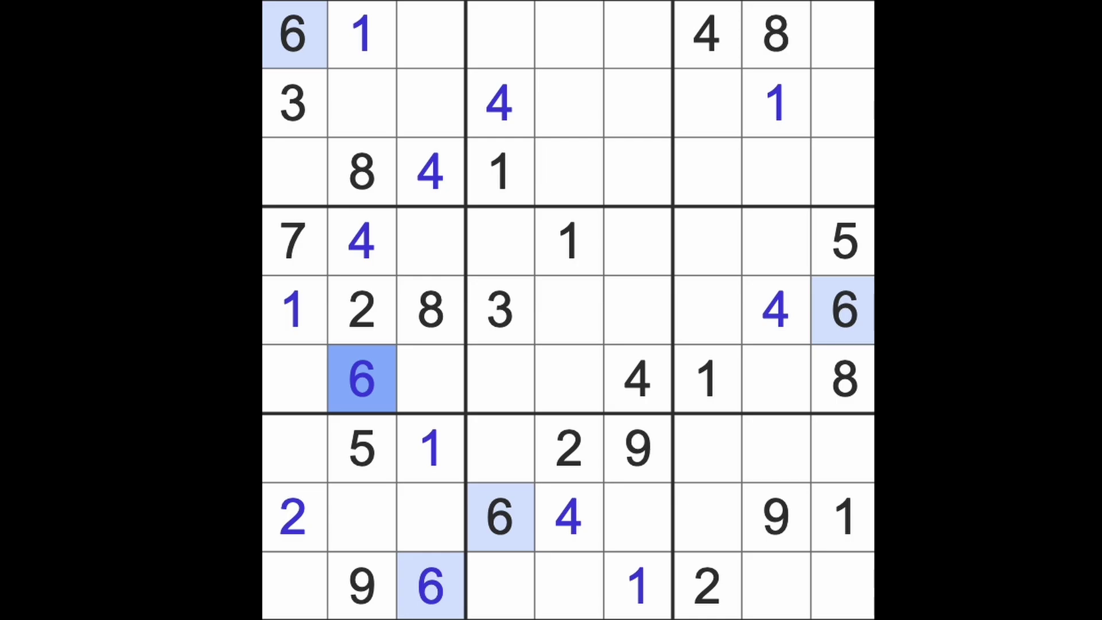
mouse_move(405, 411)
left_mouse_down()
mouse_move(594, 331)
mouse_move(511, 259)
left_mouse_up()
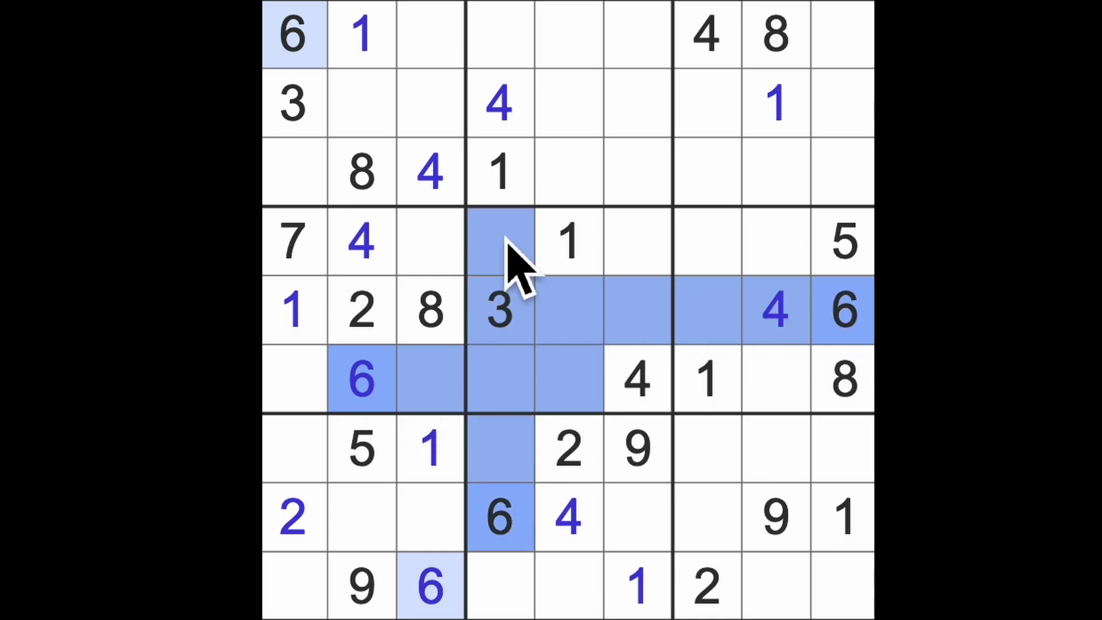
left_click(627, 274)
type("6")
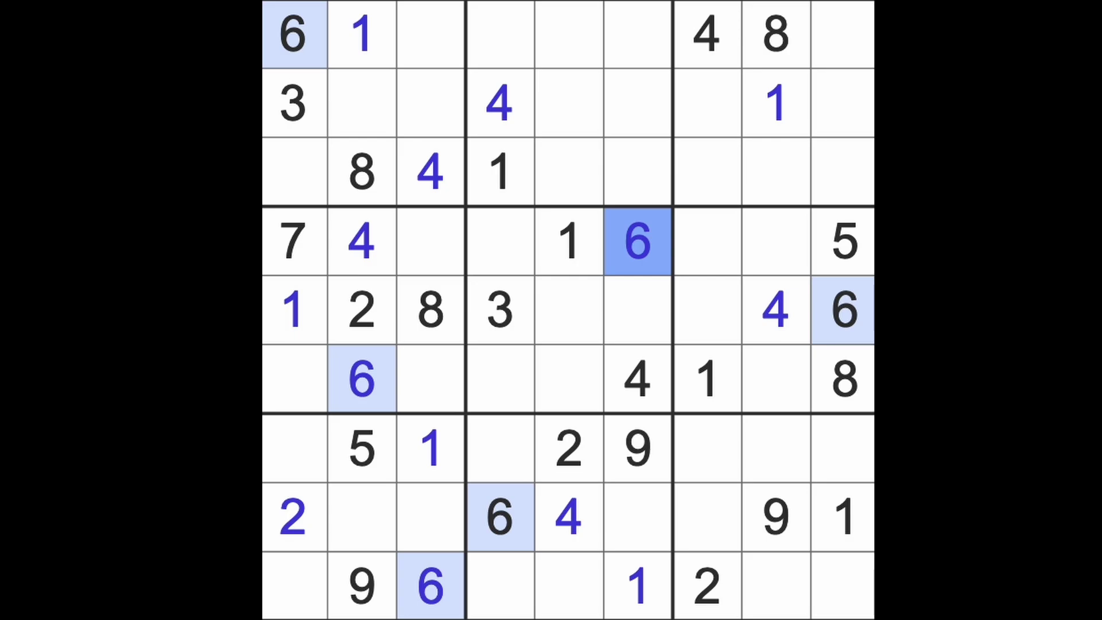
- Check rows 5 and 6 and enter an 8 at row 4, column 4
left_click_drag(435, 314, 647, 331)
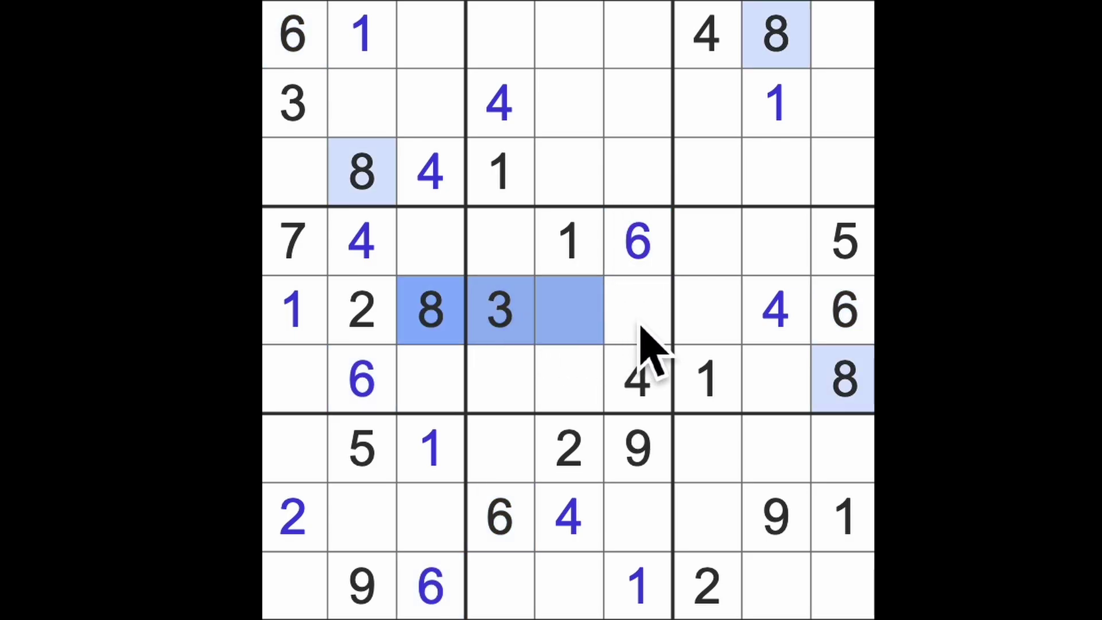
mouse_move(783, 409)
left_mouse_down()
mouse_move(738, 393)
mouse_move(517, 394)
left_mouse_up()
left_click(507, 267)
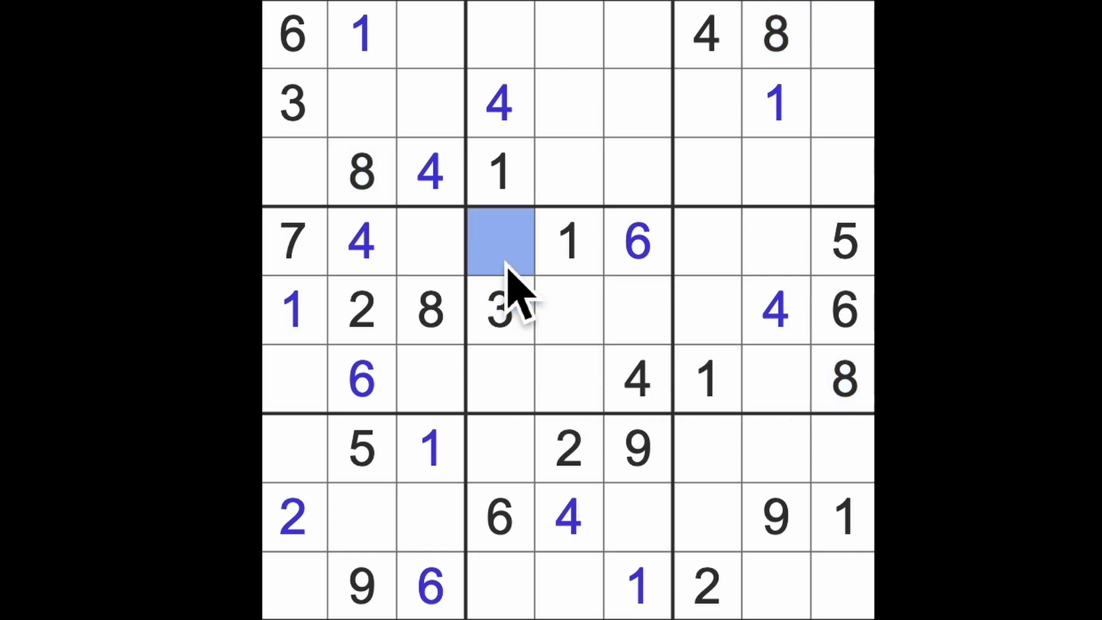
type("8")
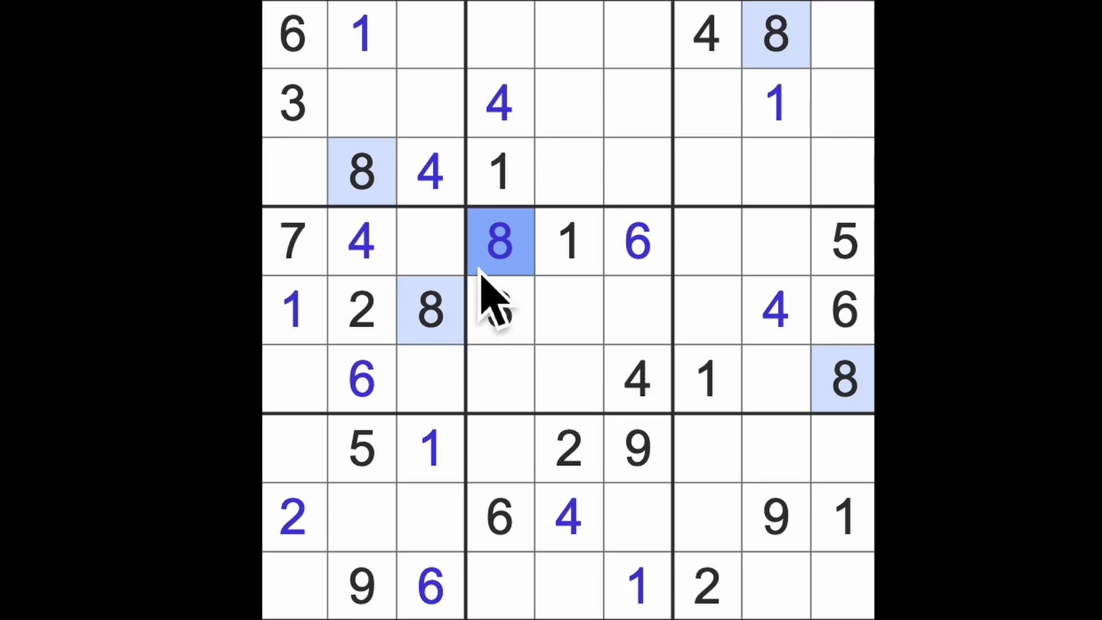
- Enter a 5 at row 9, column 4 and a 7 at row 7, column 4
left_click_drag(482, 275, 504, 603)
left_click_drag(574, 592, 664, 515)
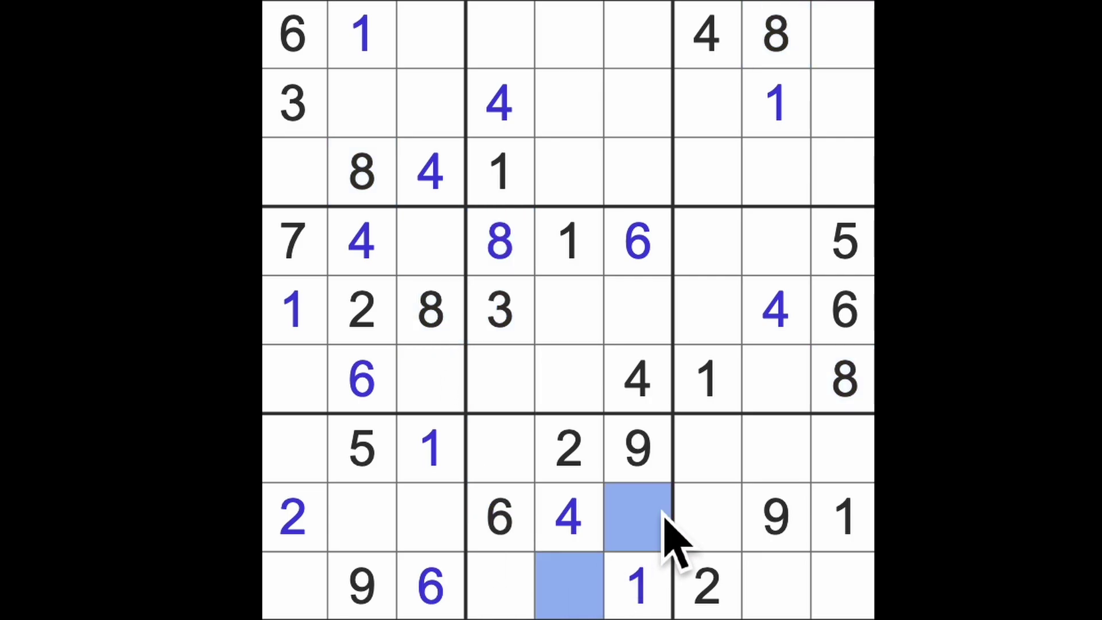
left_click(507, 592, "ctrl")
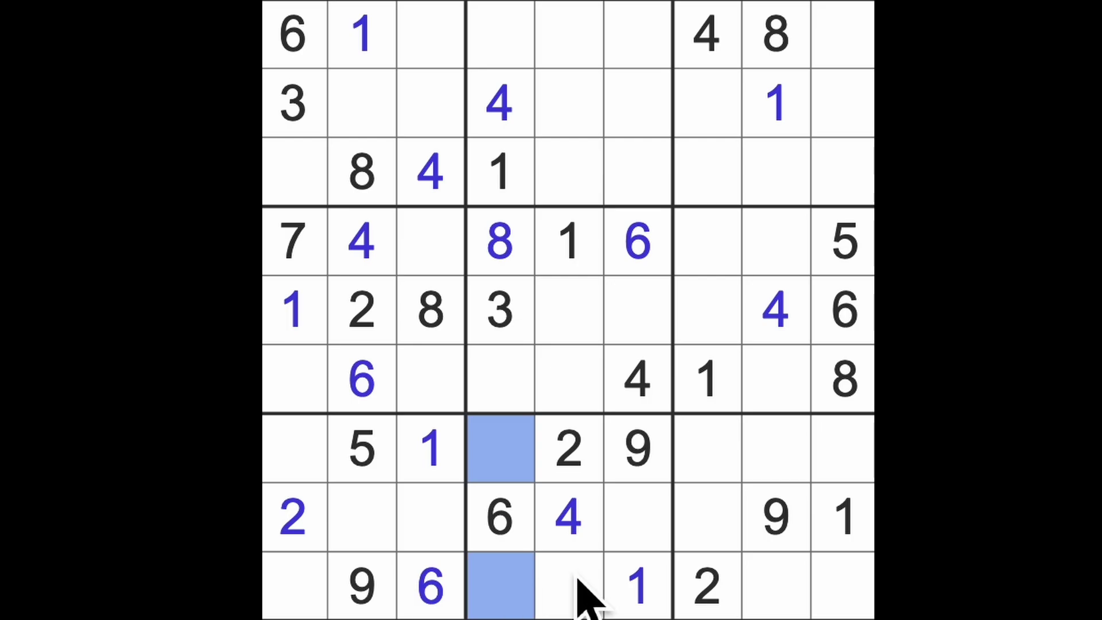
left_click_drag(376, 464, 506, 466)
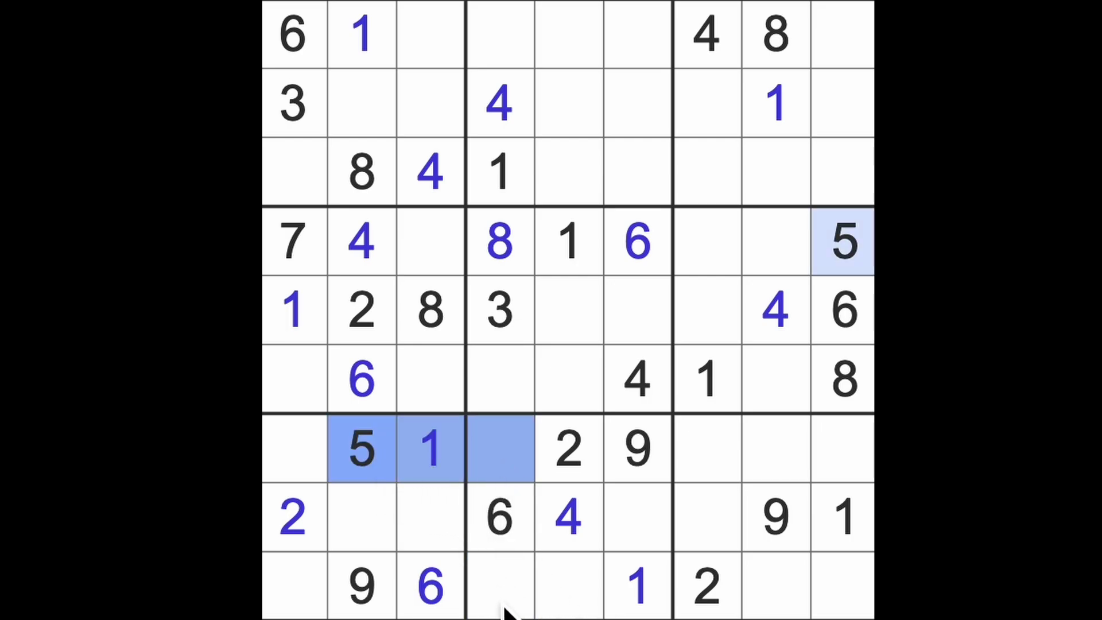
left_click(506, 594)
type("5")
left_click(503, 475)
type("7")
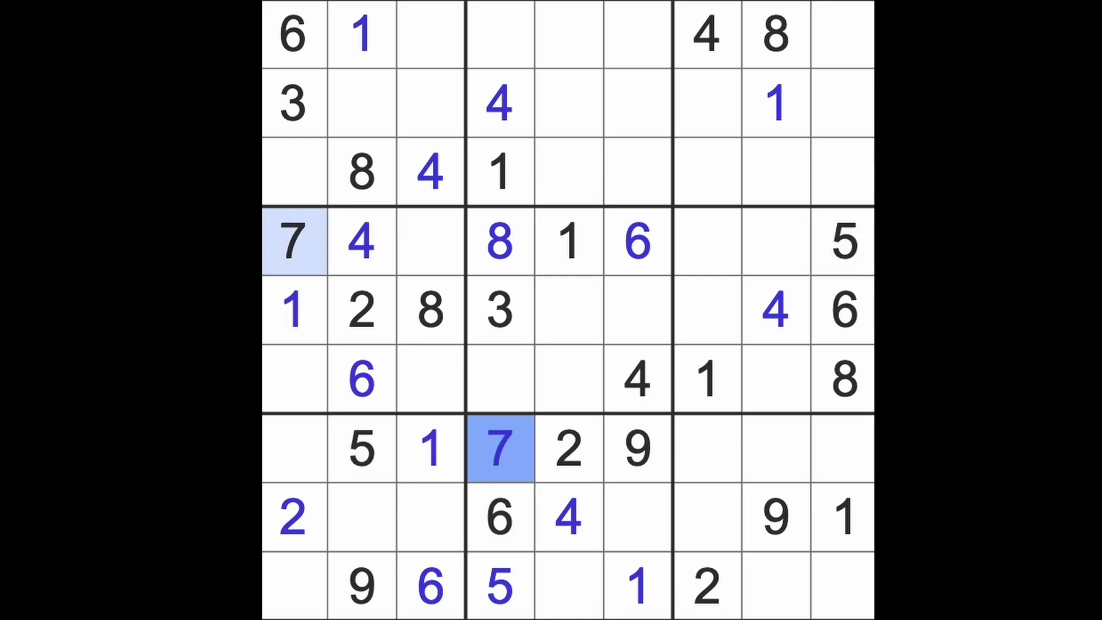
- Enter 7s at row 2 column 2 and row 8 column 3 after scanning column 1
left_click_drag(326, 114, 370, 173)
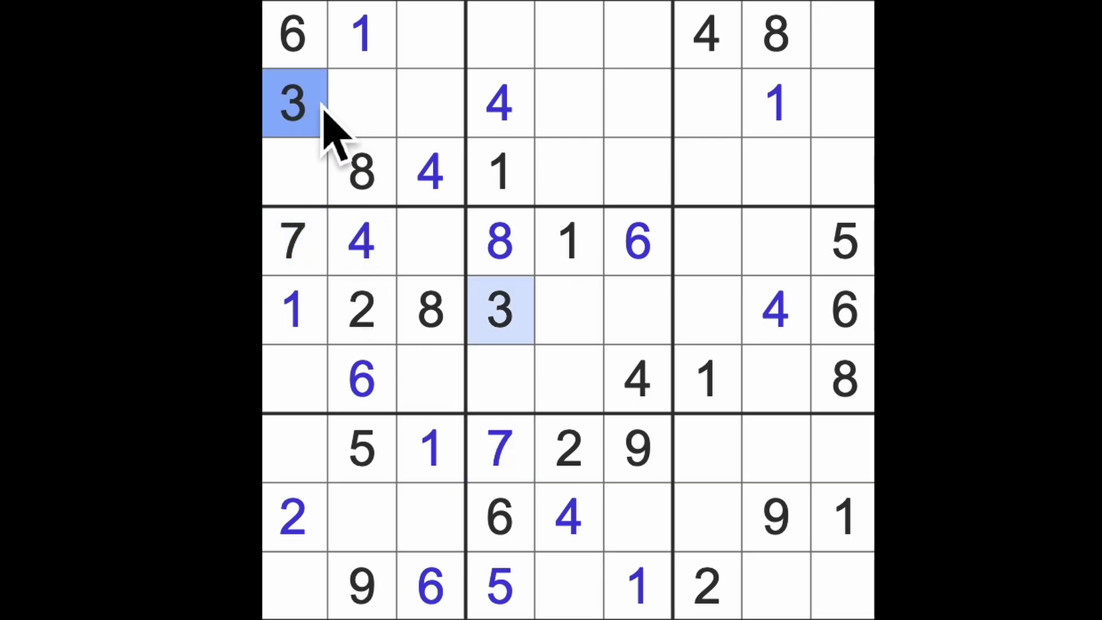
left_click(381, 536)
type("3")
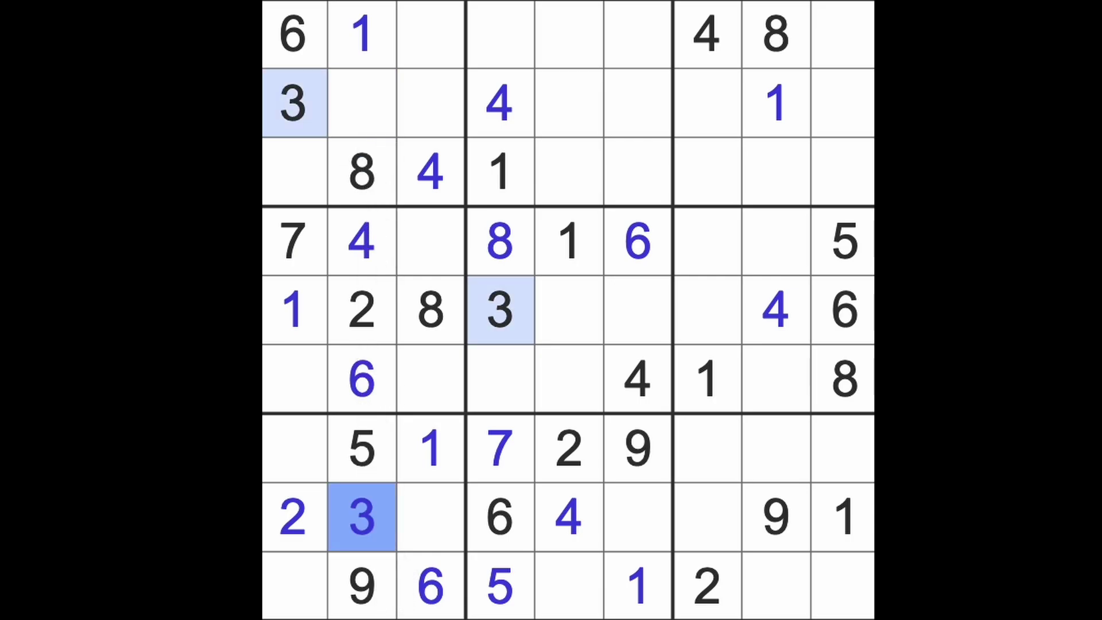
left_click(358, 132)
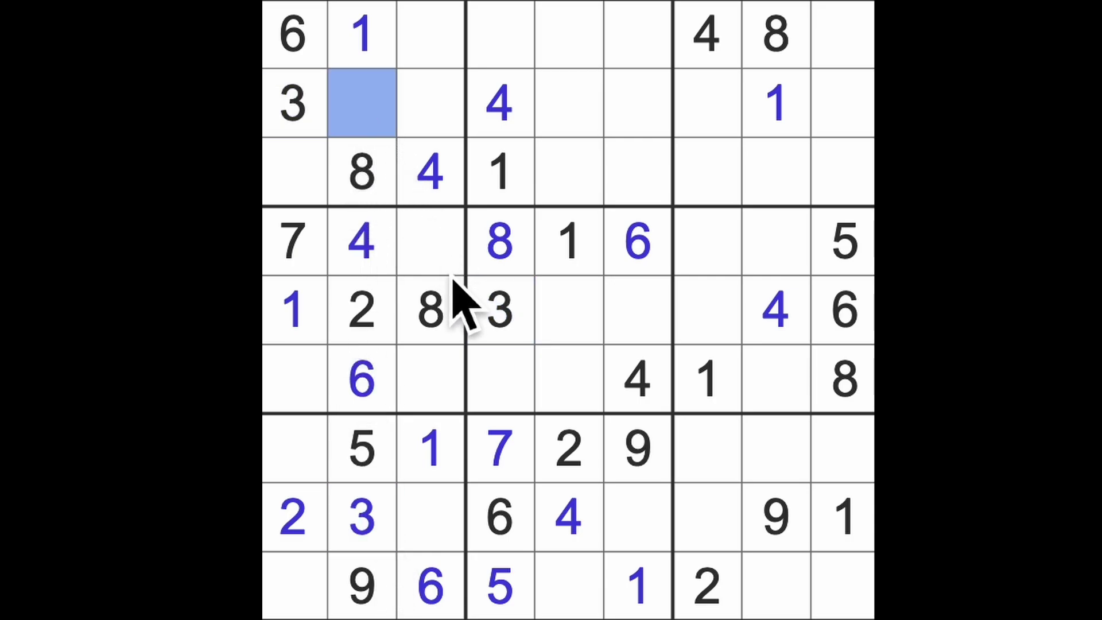
type("7")
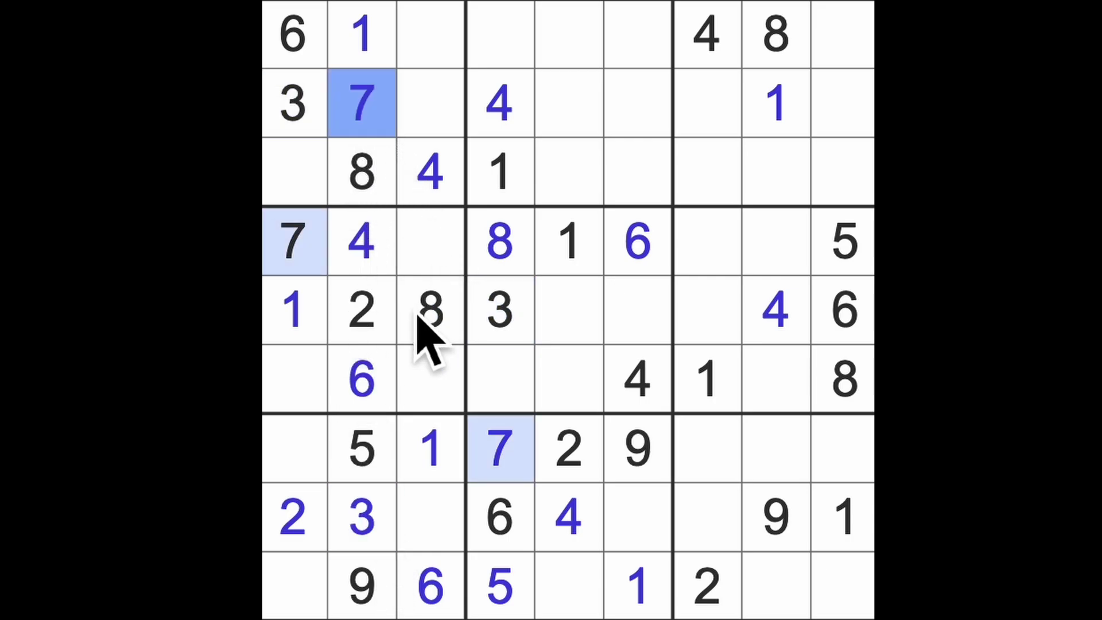
left_click_drag(299, 254, 301, 608)
left_click(428, 533)
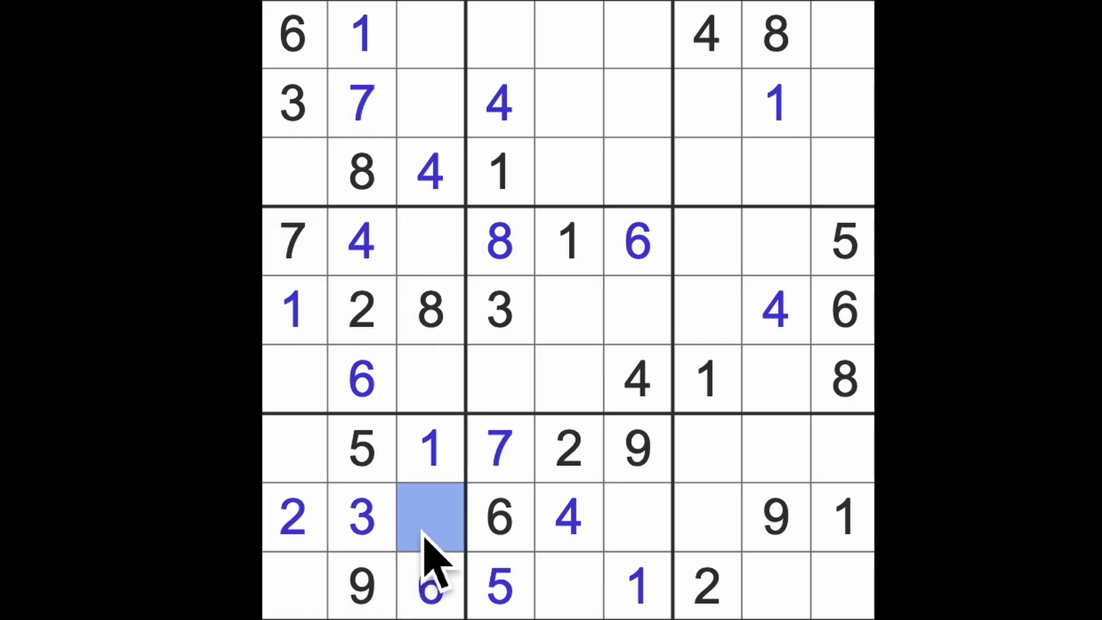
type("7")
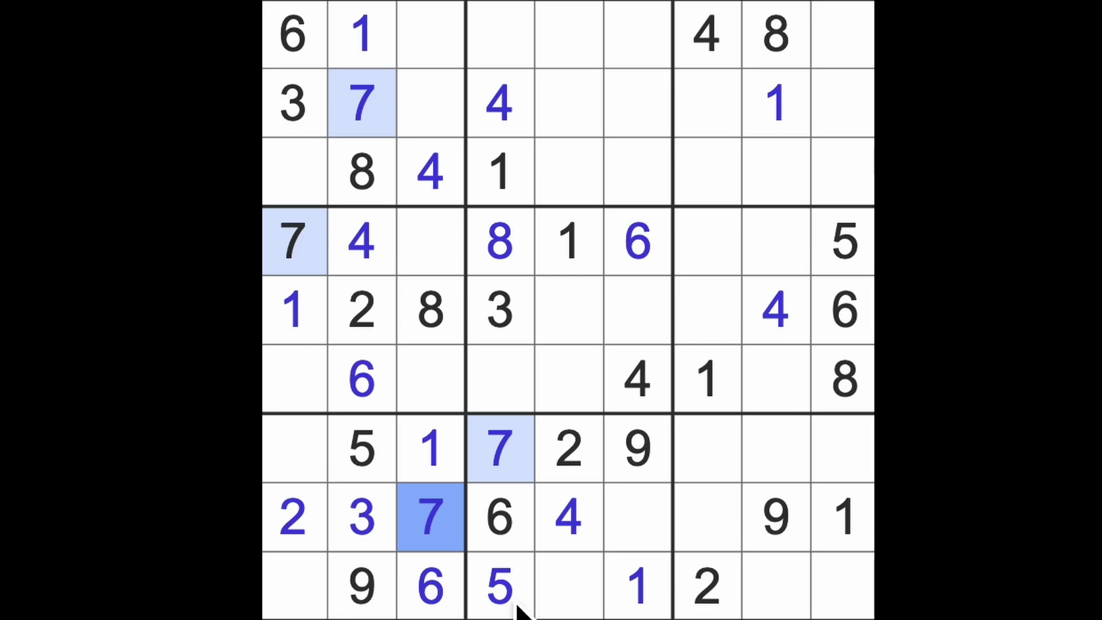
- Check rows 7 and 9, then enter 5 at row 8 column 7 and 8 at row 8 column 6
left_click_drag(519, 607, 844, 603)
mouse_move(361, 448)
left_mouse_down()
mouse_move(413, 467)
mouse_move(843, 448)
left_mouse_up()
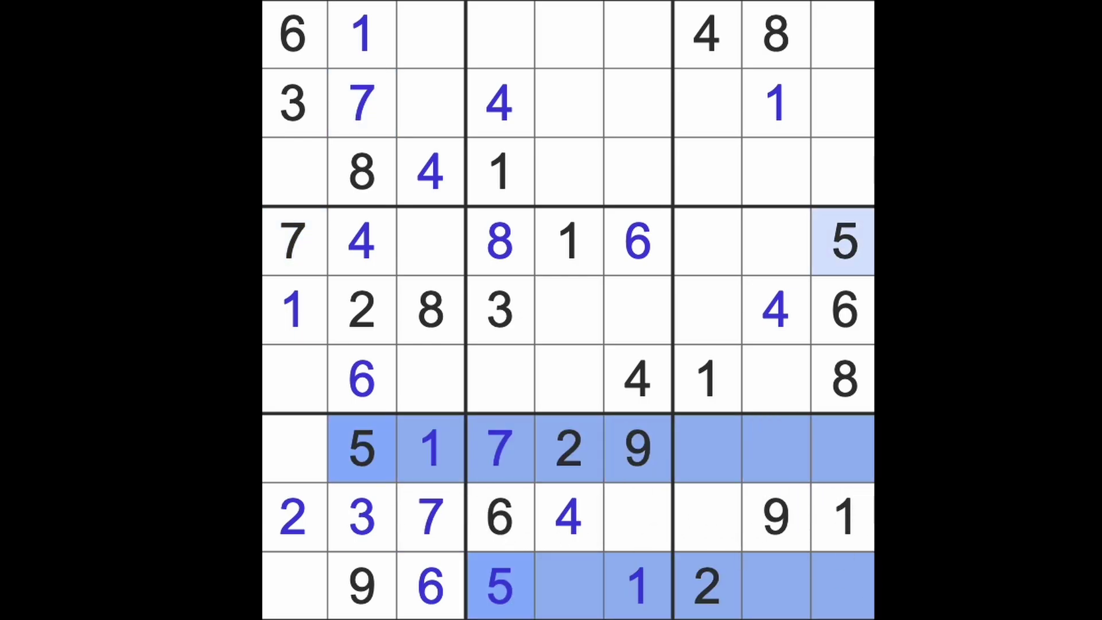
left_click(714, 522)
type("5")
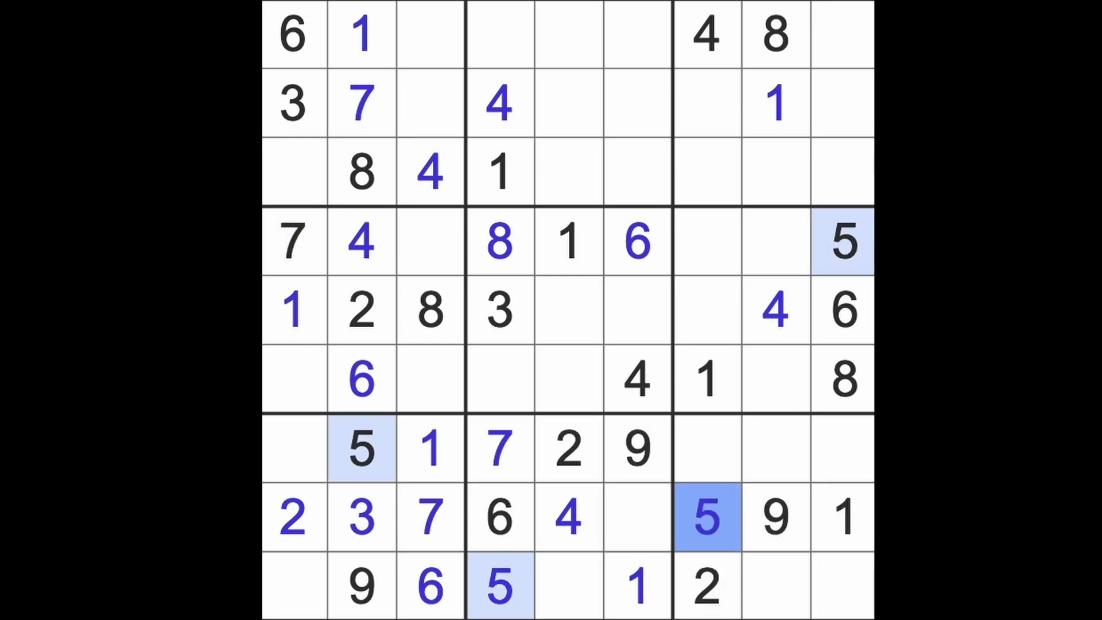
left_click(652, 519)
type("8")
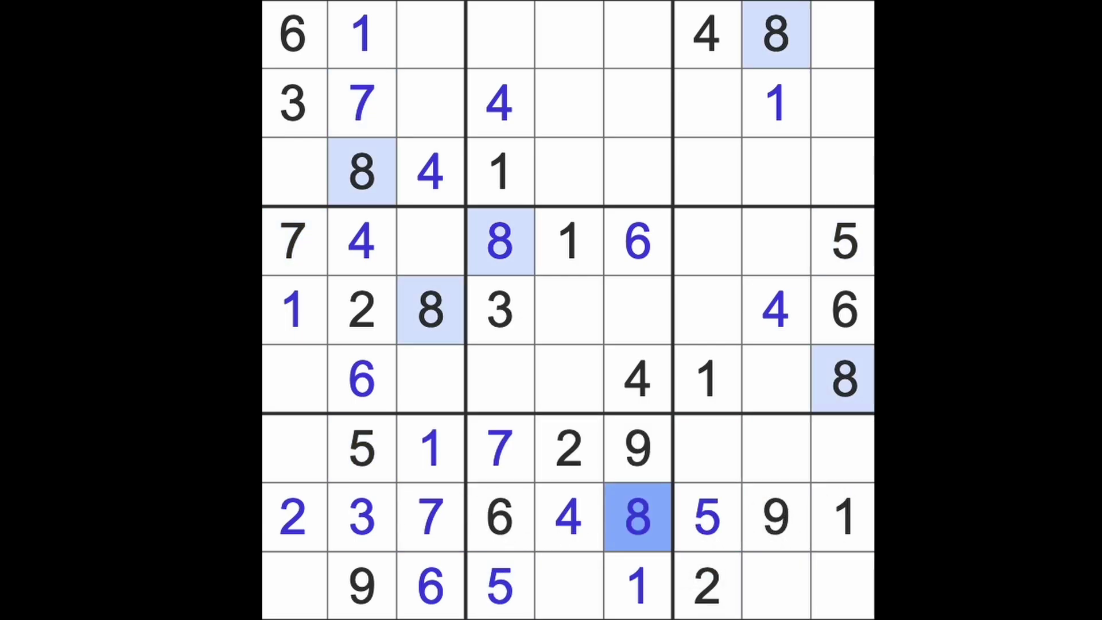
- Enter 8s at row 2 column 5 and row 7 column 7
mouse_move(637, 517)
left_mouse_down()
mouse_move(660, 369)
mouse_move(659, 25)
left_mouse_up()
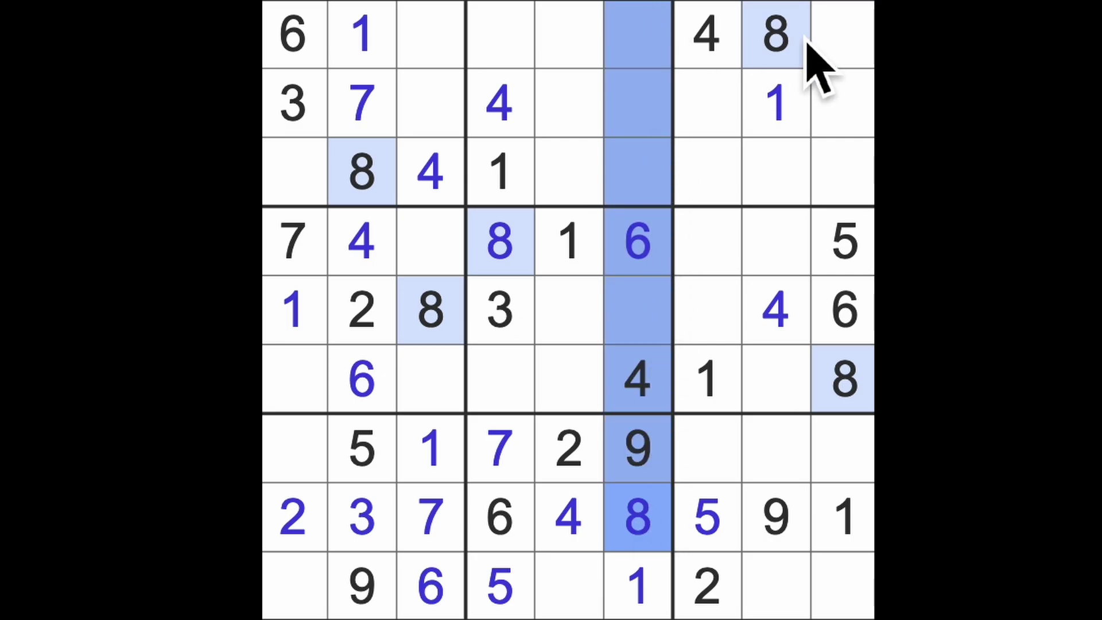
left_click_drag(810, 52, 598, 129)
left_click(599, 111)
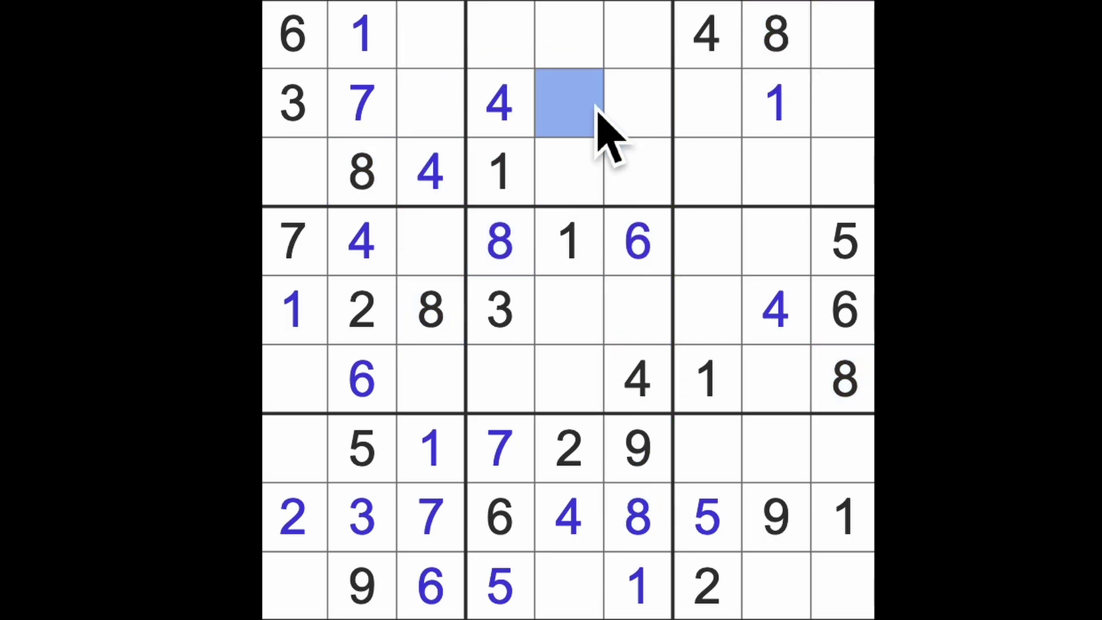
type("8")
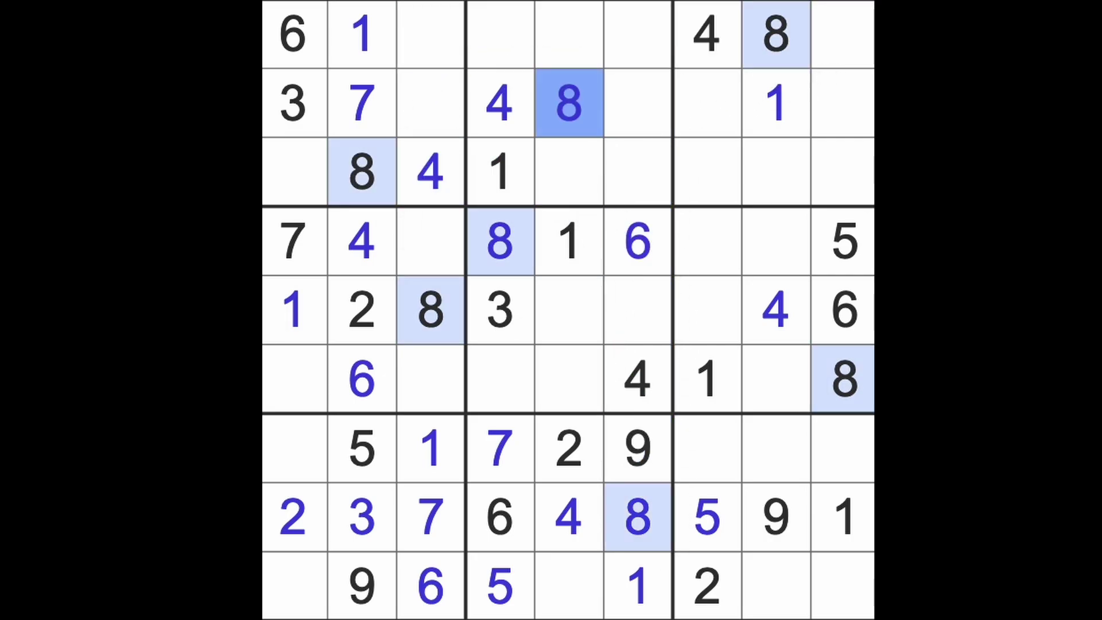
mouse_move(839, 392)
left_mouse_down()
mouse_move(825, 484)
mouse_move(794, 91)
mouse_move(812, 603)
left_mouse_up()
left_click(730, 469)
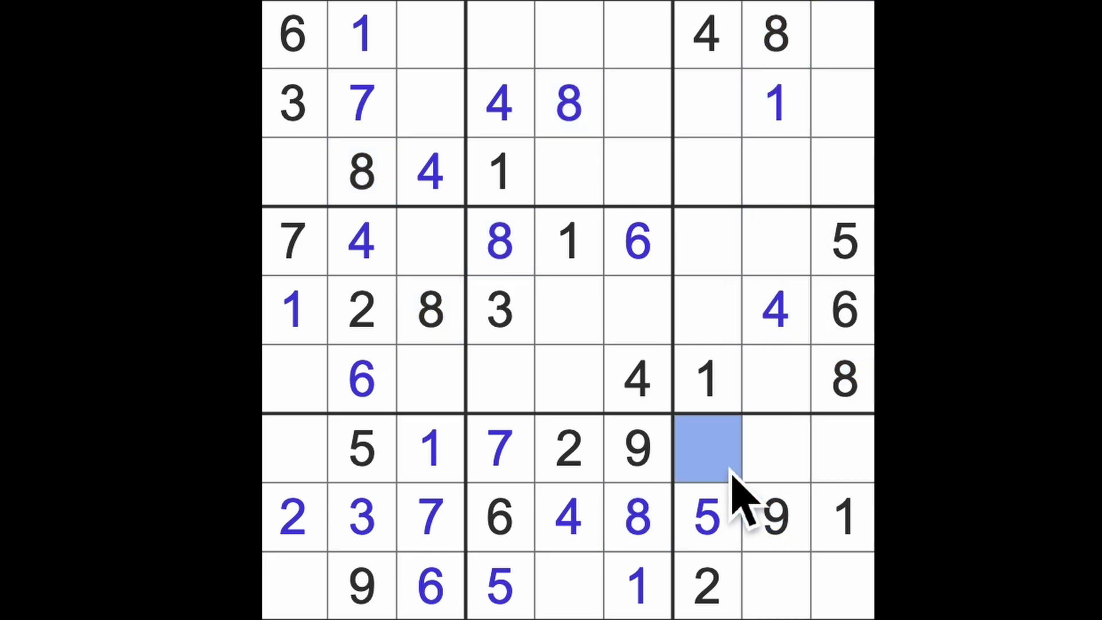
type("8")
- Enter 8 at row 9 column 1, 4 at row 7 column 1, and 3 at row 9 column 5
left_click_drag(730, 472, 264, 491)
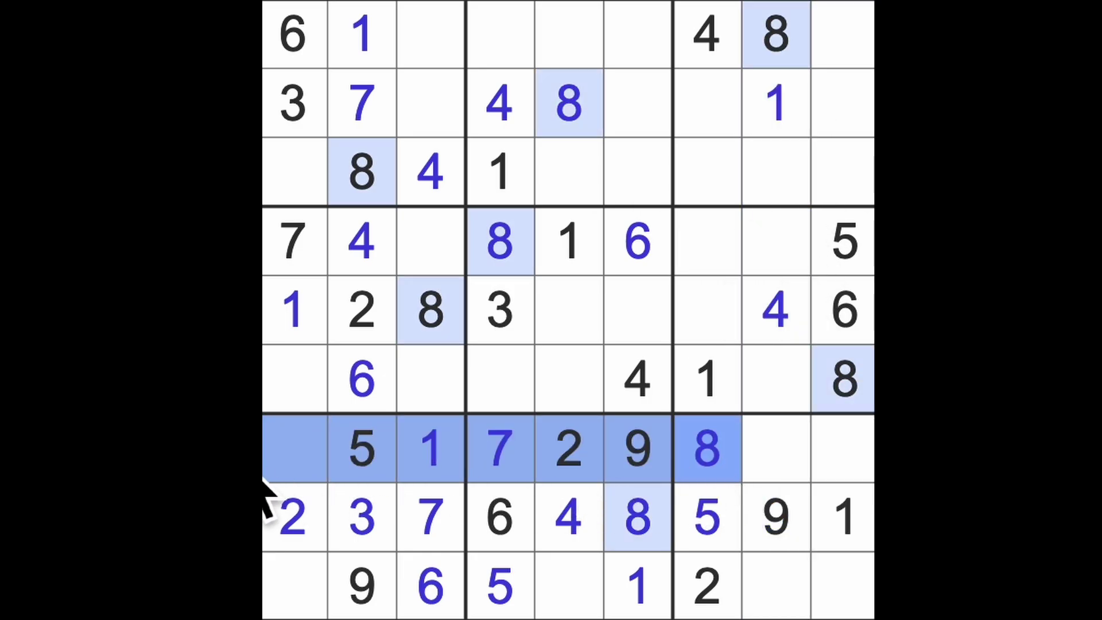
left_click(304, 584)
type("8")
left_click(293, 465)
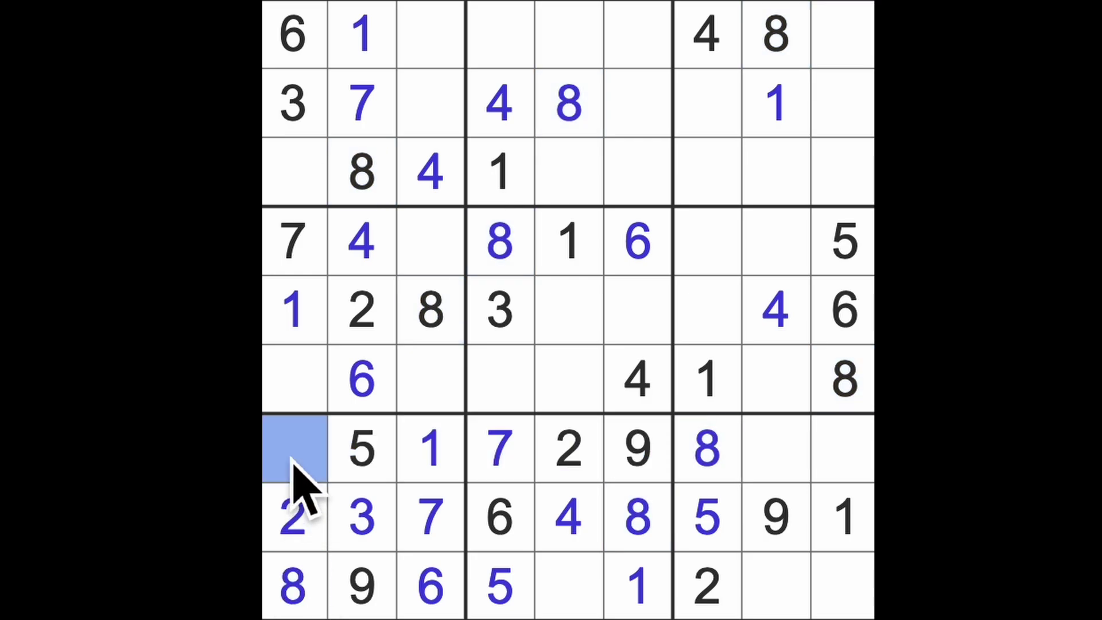
type("4")
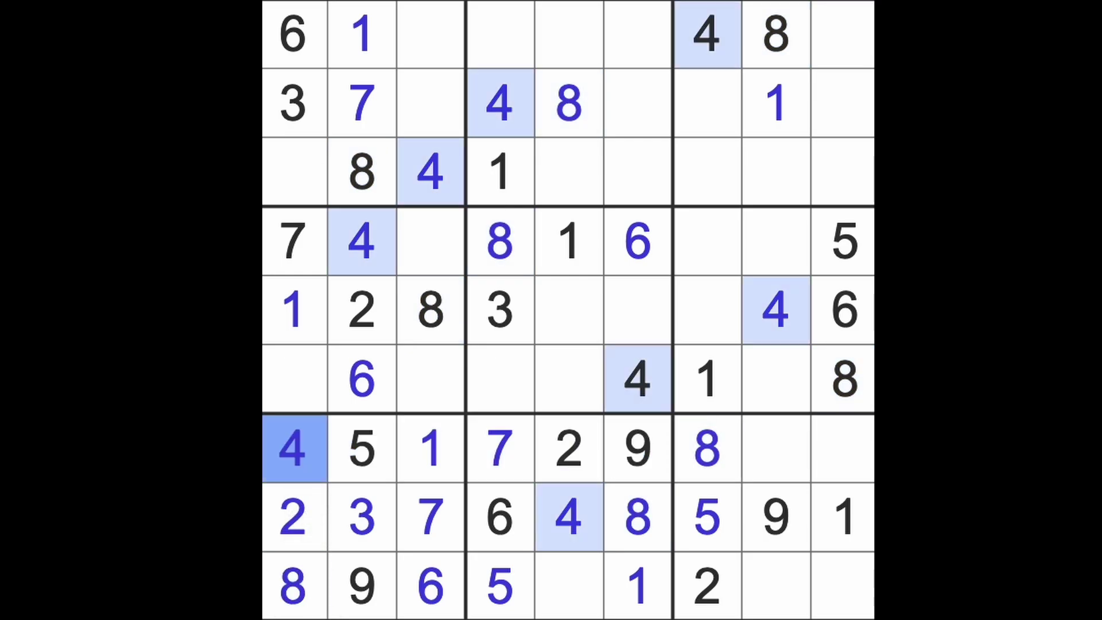
left_click(561, 608)
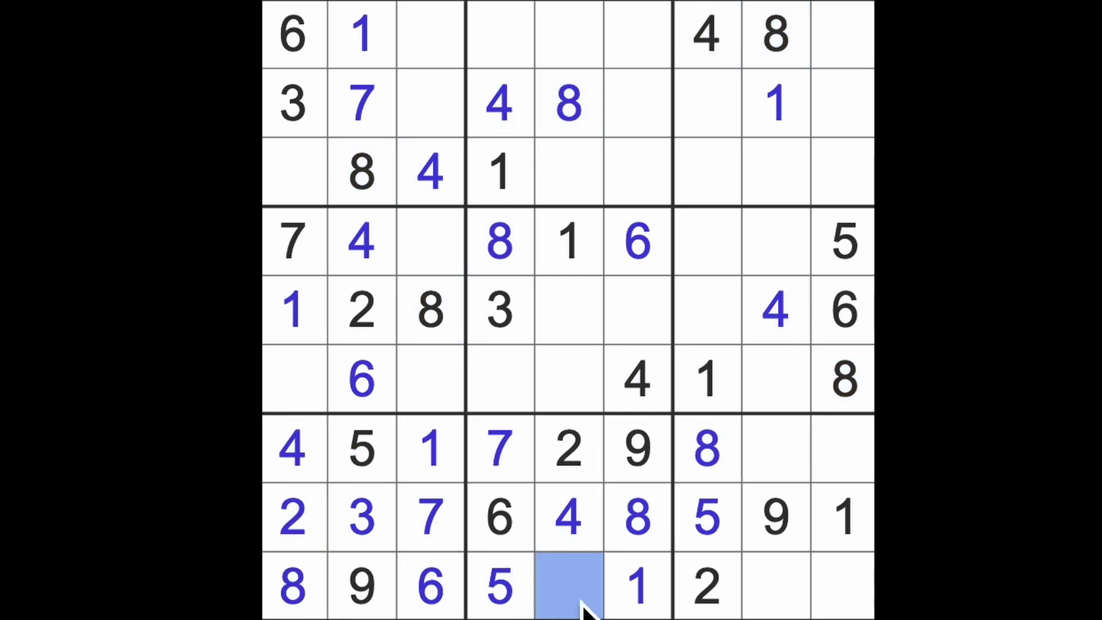
type("3")
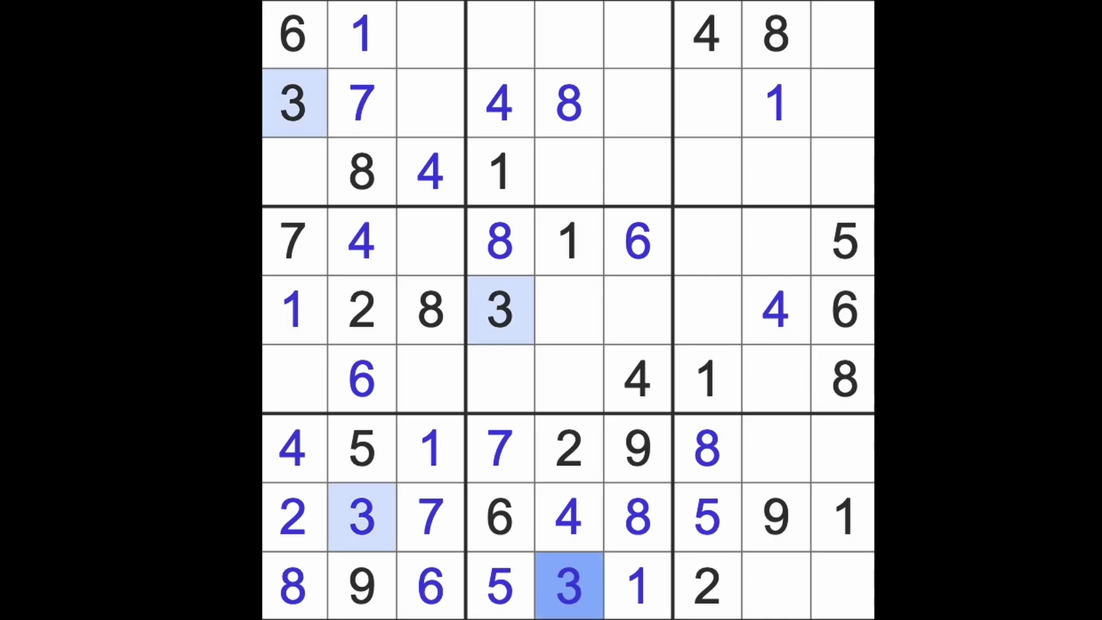
- Finish row 7 with 6 at column 8 and 3 at column 9
left_click(804, 479)
left_click_drag(856, 310, 861, 443)
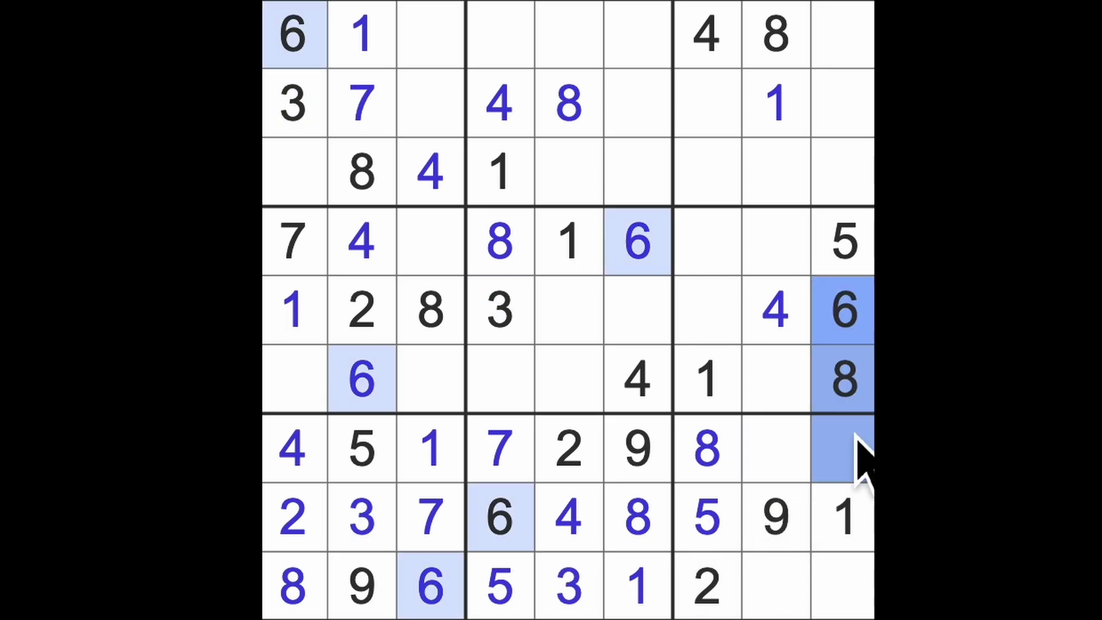
left_click(810, 457)
type("6")
left_click(842, 457)
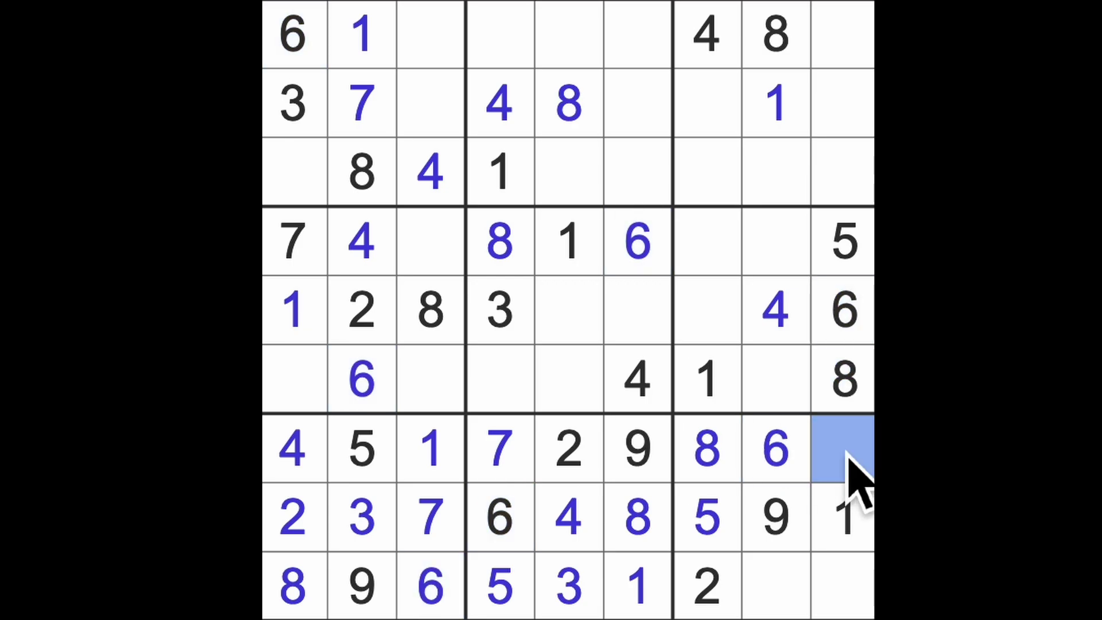
type("3")
- Finish row 9 with 4 at column 9 and 7 at column 8
left_click_drag(812, 591, 861, 594)
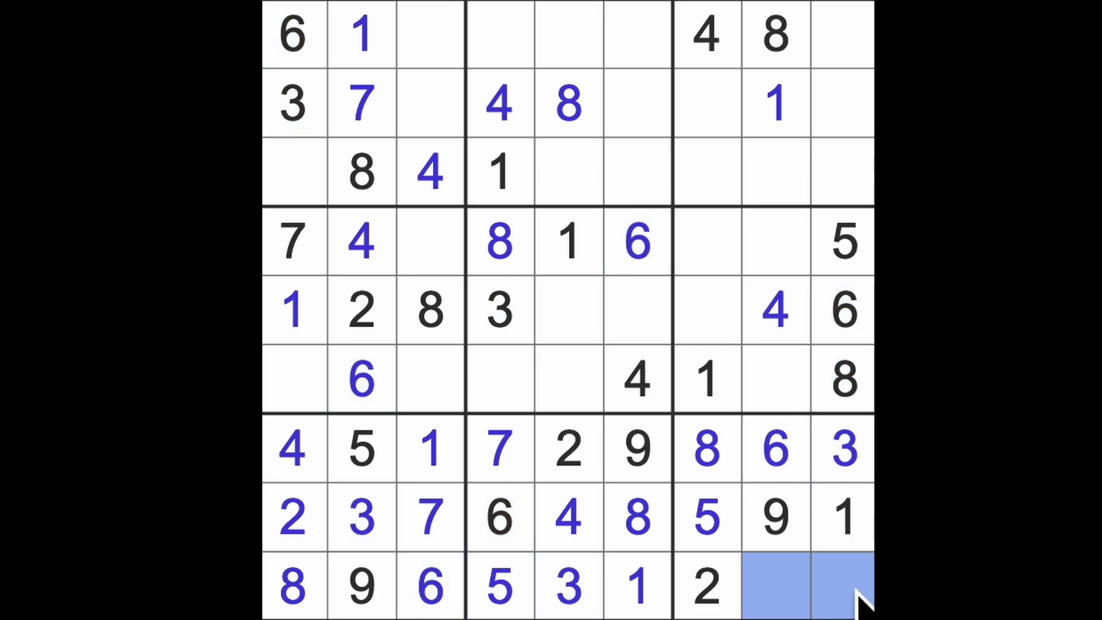
left_click_drag(793, 332, 801, 594)
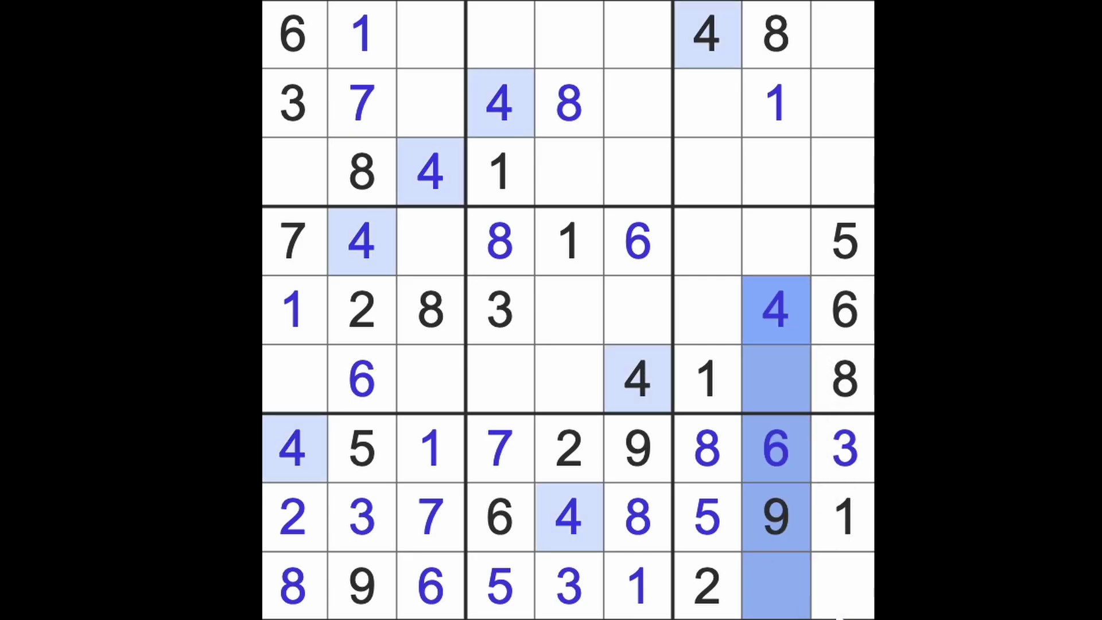
left_click(861, 610)
type("4")
left_click(796, 607)
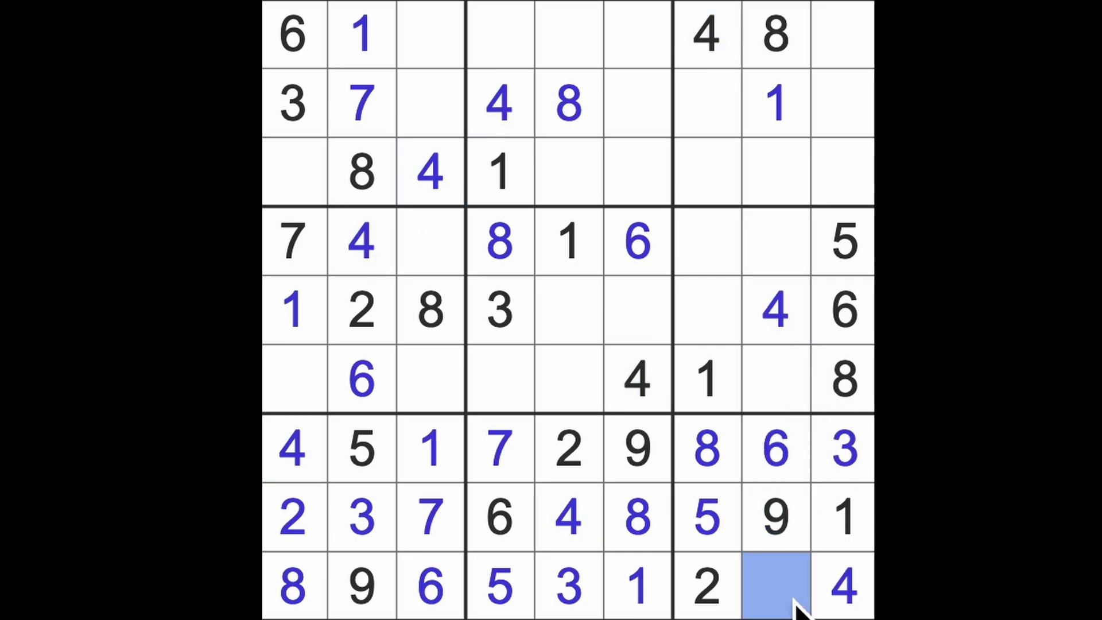
type("7")
- Enter 7s at row 5 column 7 and row 6 column 5
left_click_drag(787, 559, 787, 197)
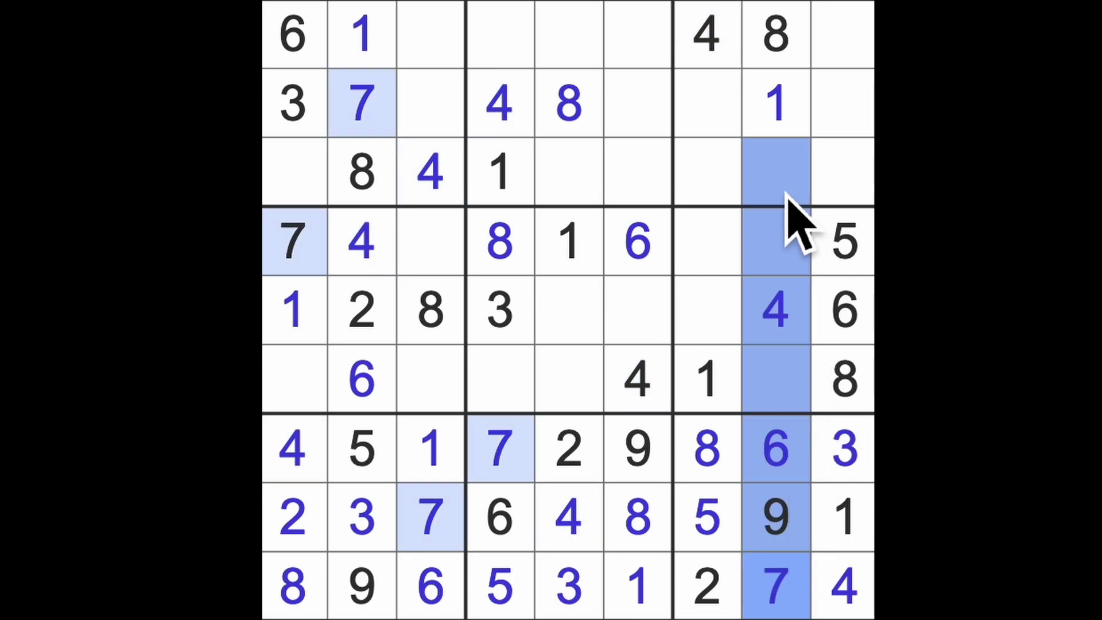
left_click_drag(296, 254, 719, 267, "ctrl")
left_click(726, 318)
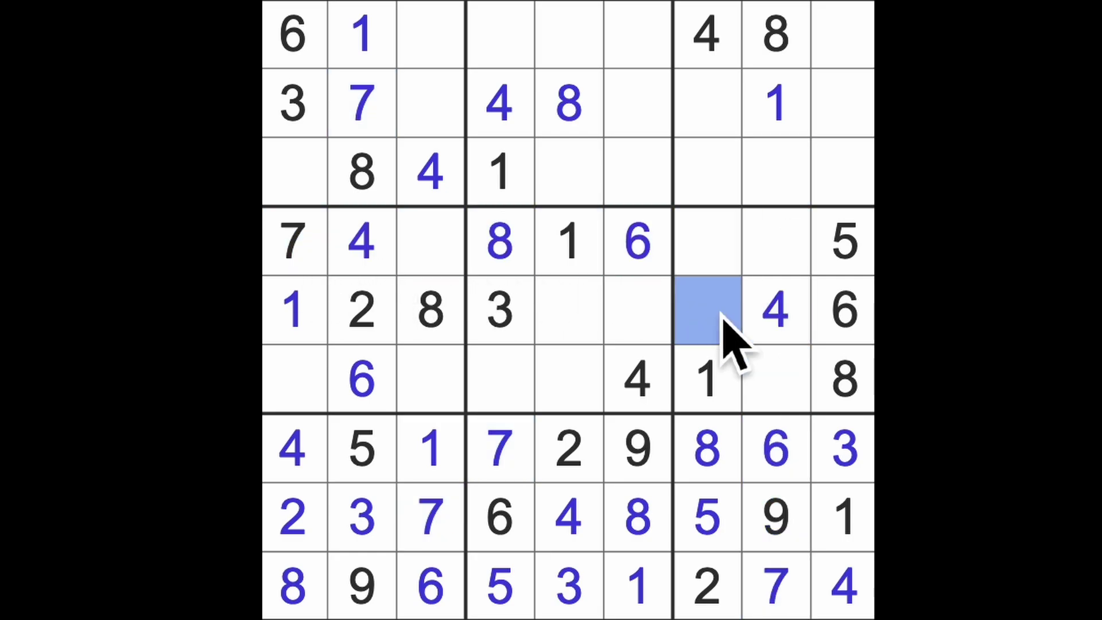
type("7")
left_click_drag(716, 315, 573, 328)
left_click(517, 443, "ctrl")
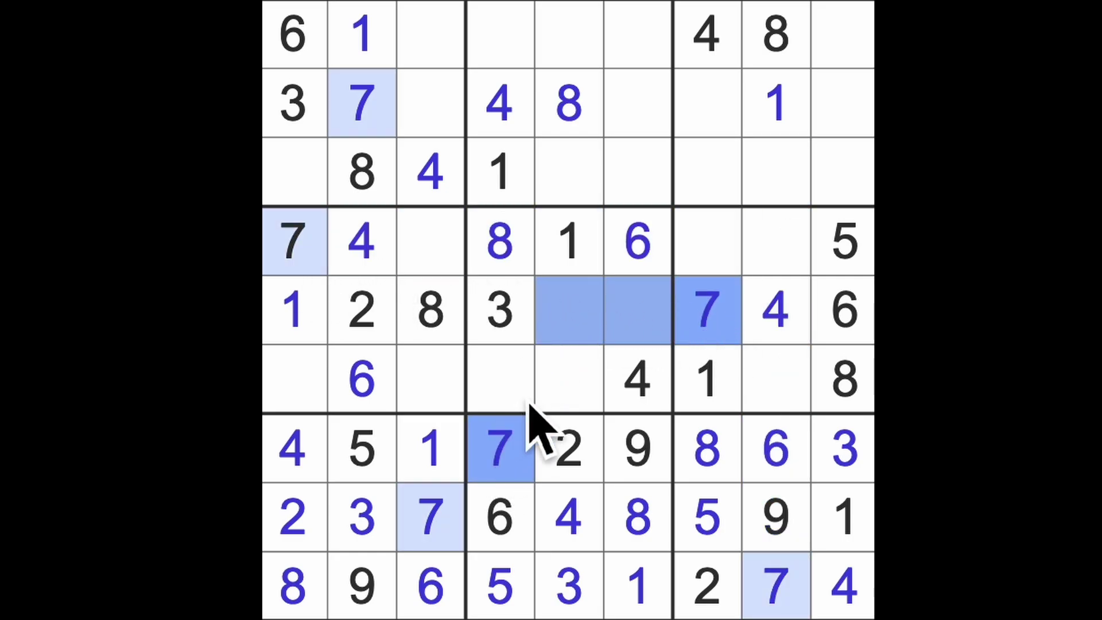
left_click(527, 401, "ctrl")
type("7")
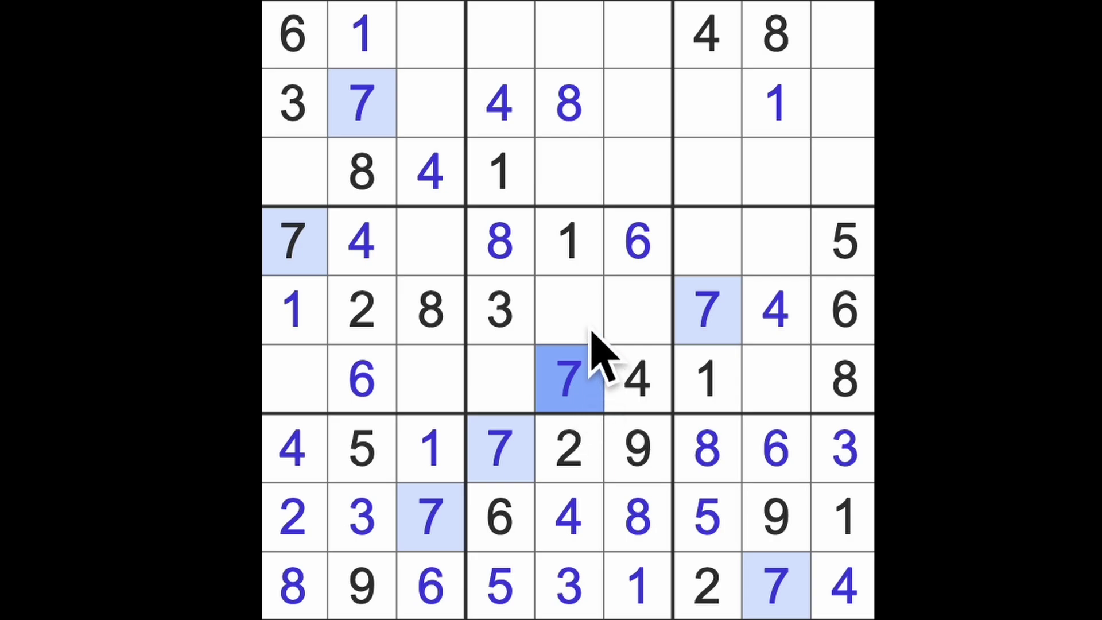
- Enter 9 and 5 at row 5 columns 5–6, 2 at row 6 column 4, 9 at row 1 column 4
left_click(521, 389)
left_click_drag(585, 315, 612, 312)
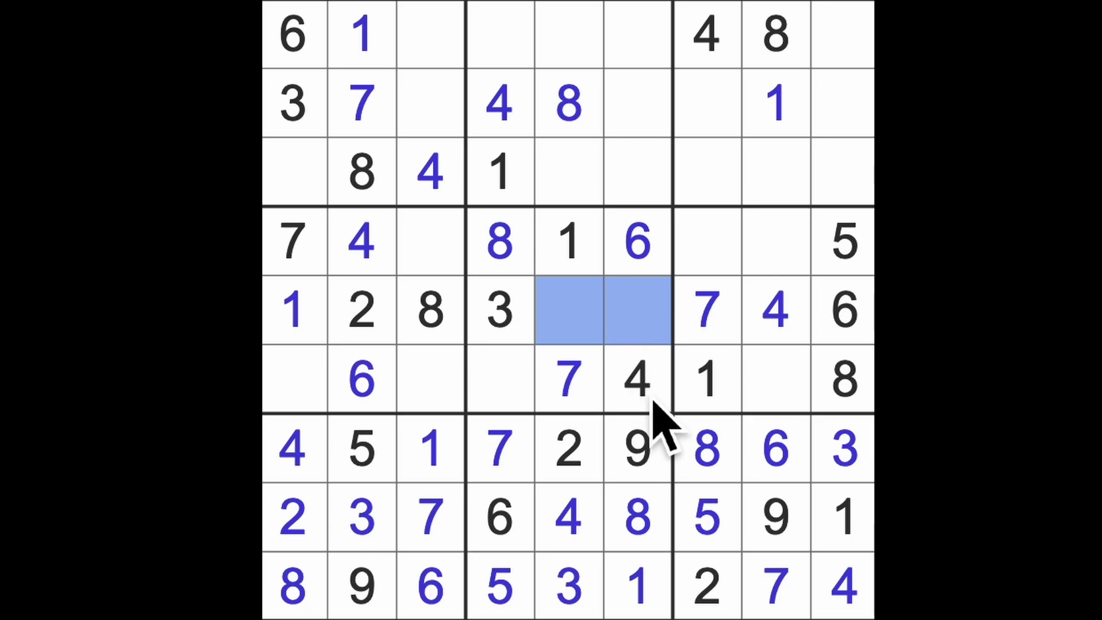
left_click_drag(656, 442, 647, 320)
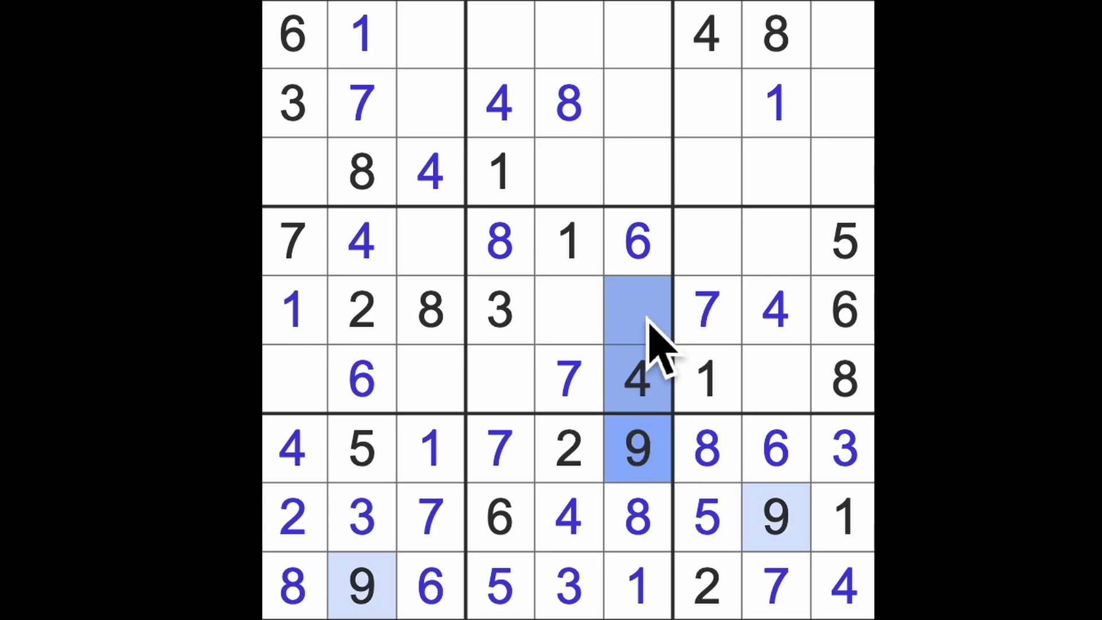
left_click(584, 319)
type("9")
left_click(632, 331)
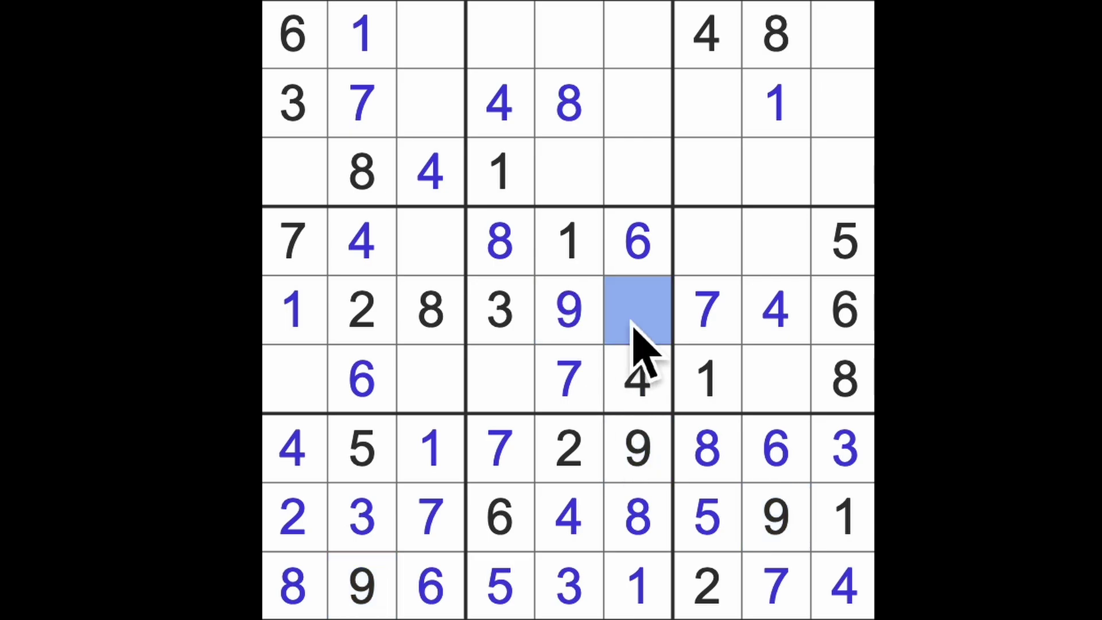
type("5")
left_click(502, 406)
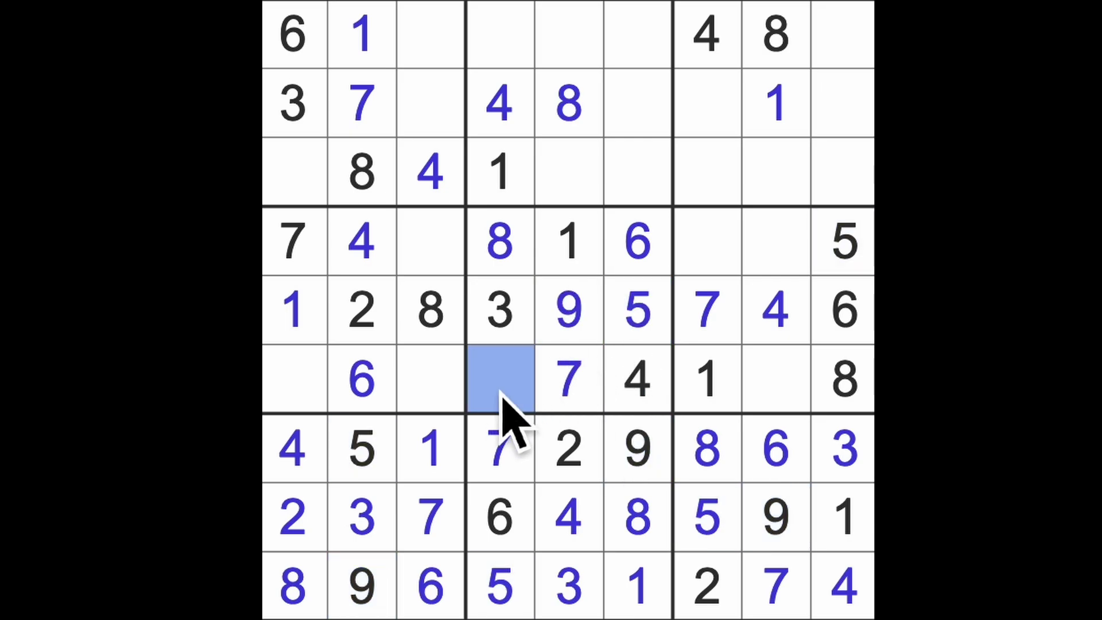
type("2")
left_click(517, 49)
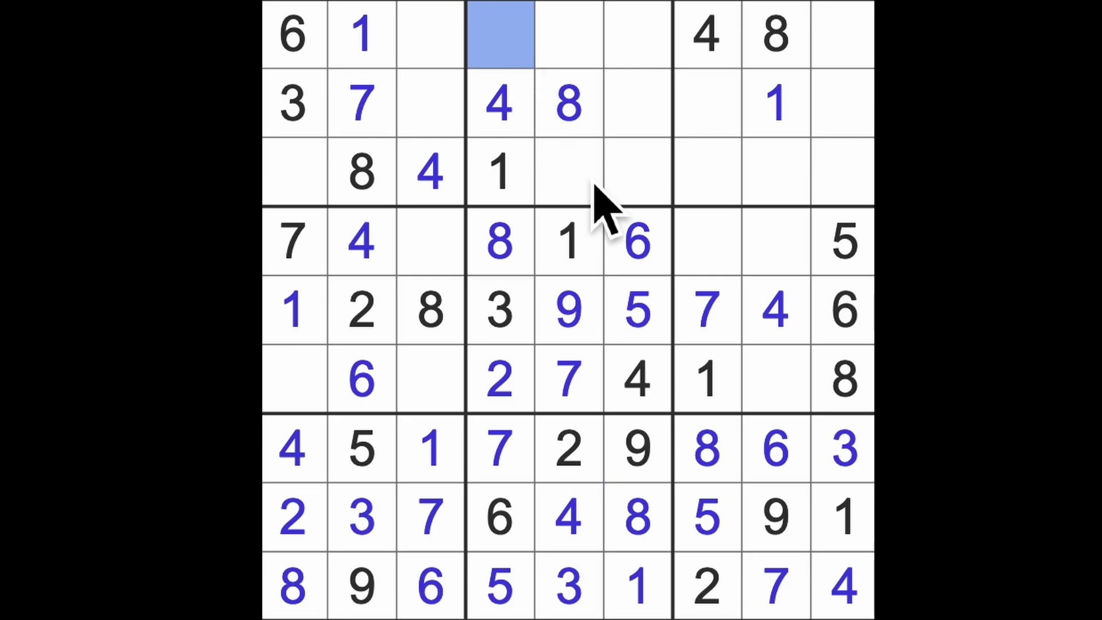
type("9")
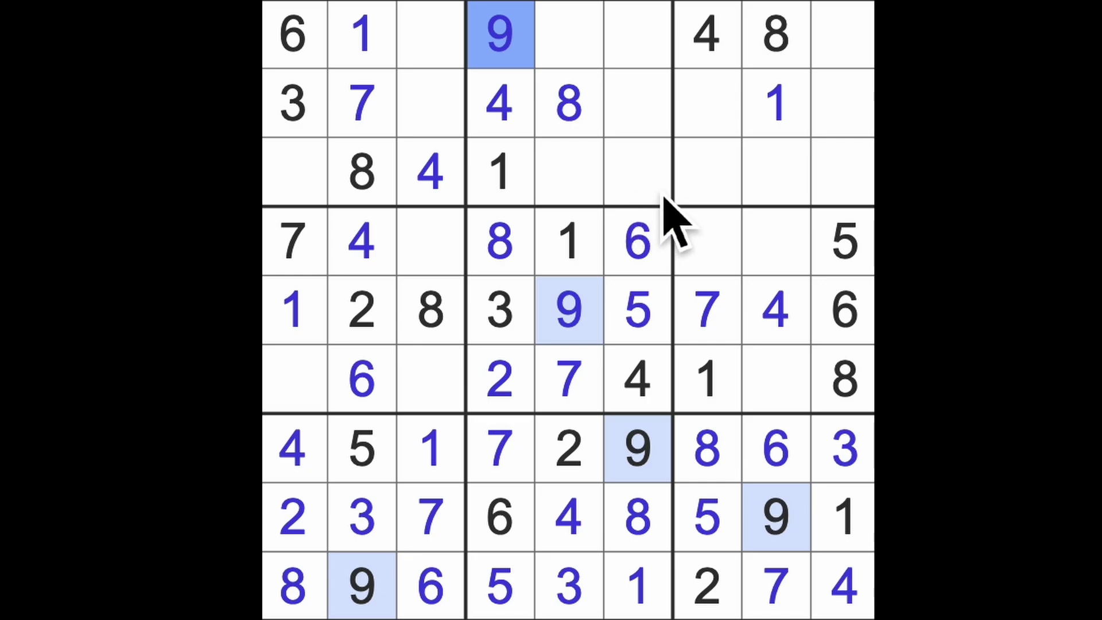
- Put a 6 in row 3, column 5 and fill the empty row 1, column 5 cell
left_click(594, 196)
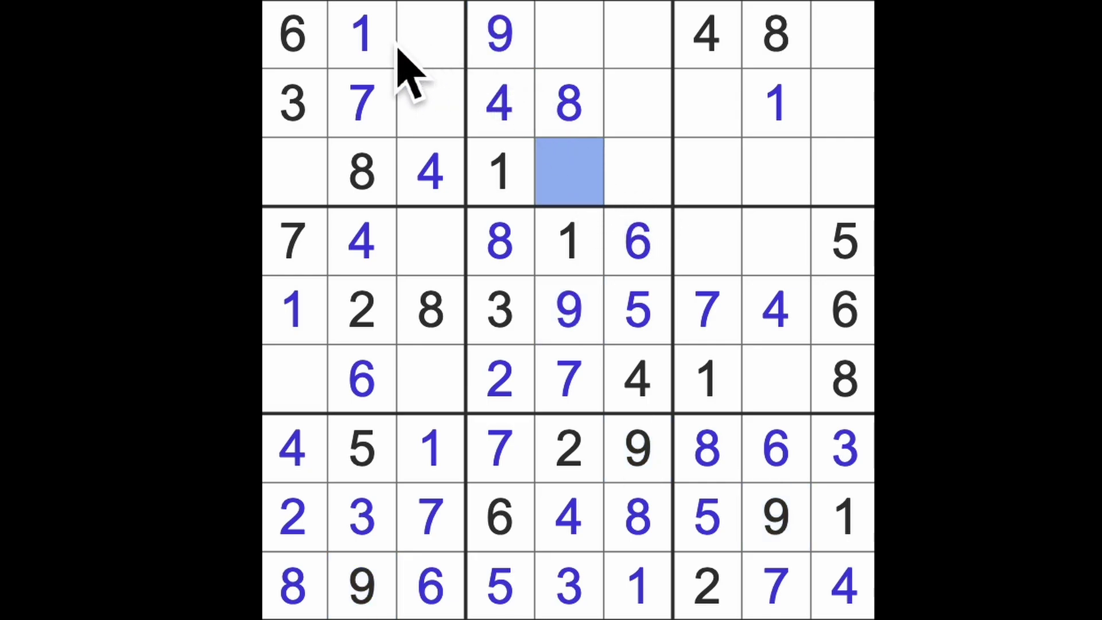
left_click(315, 44)
left_click_drag(387, 61, 568, 37)
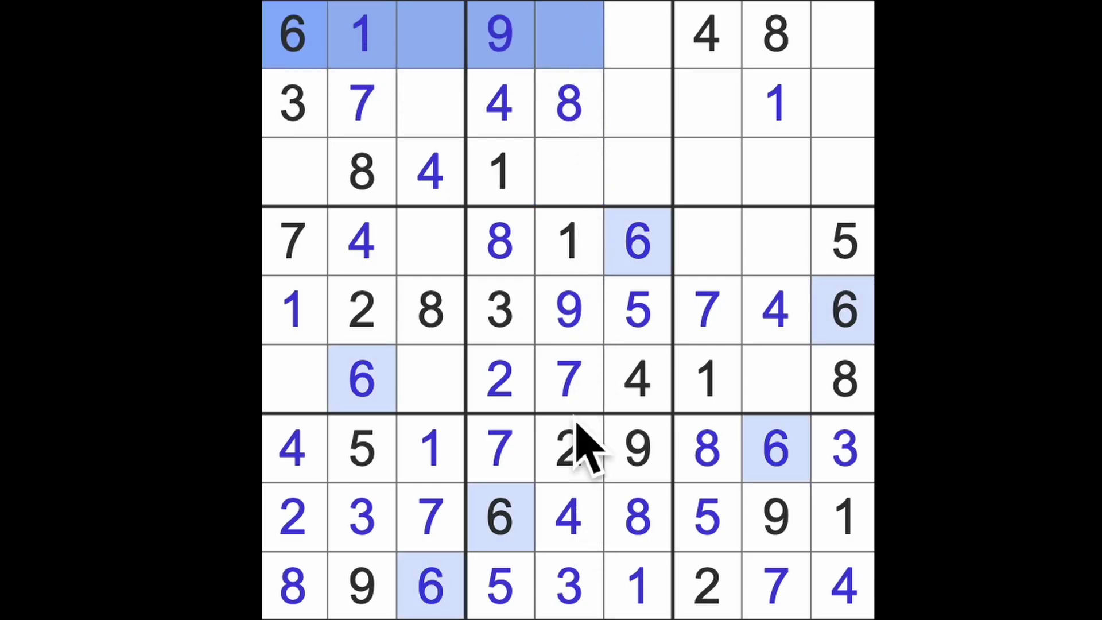
left_click(594, 185)
type("6")
left_click(590, 52)
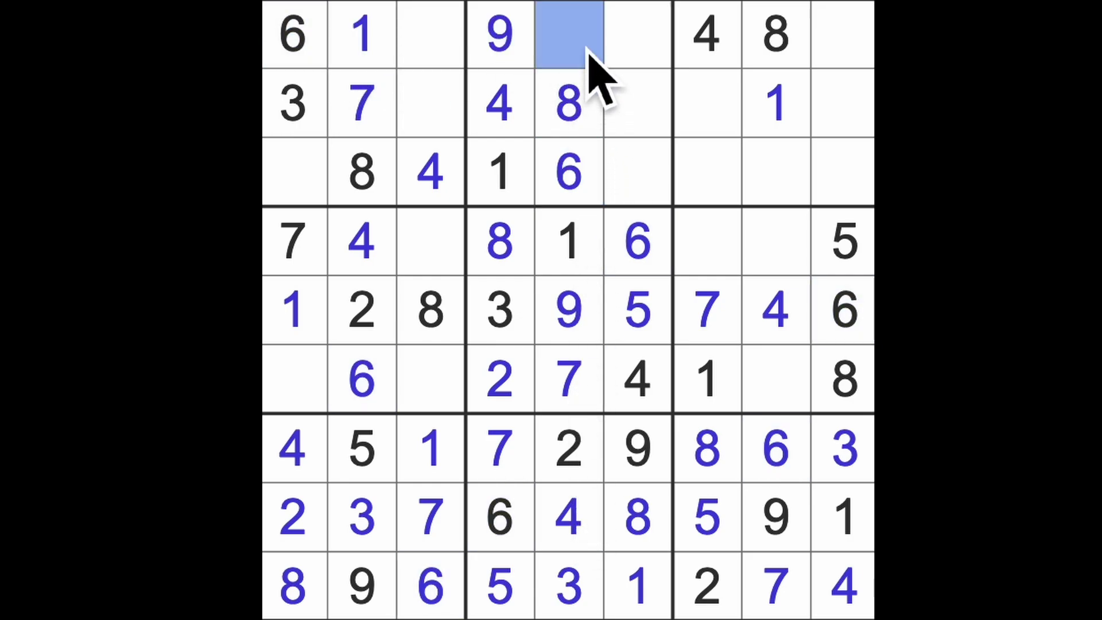
type("5")
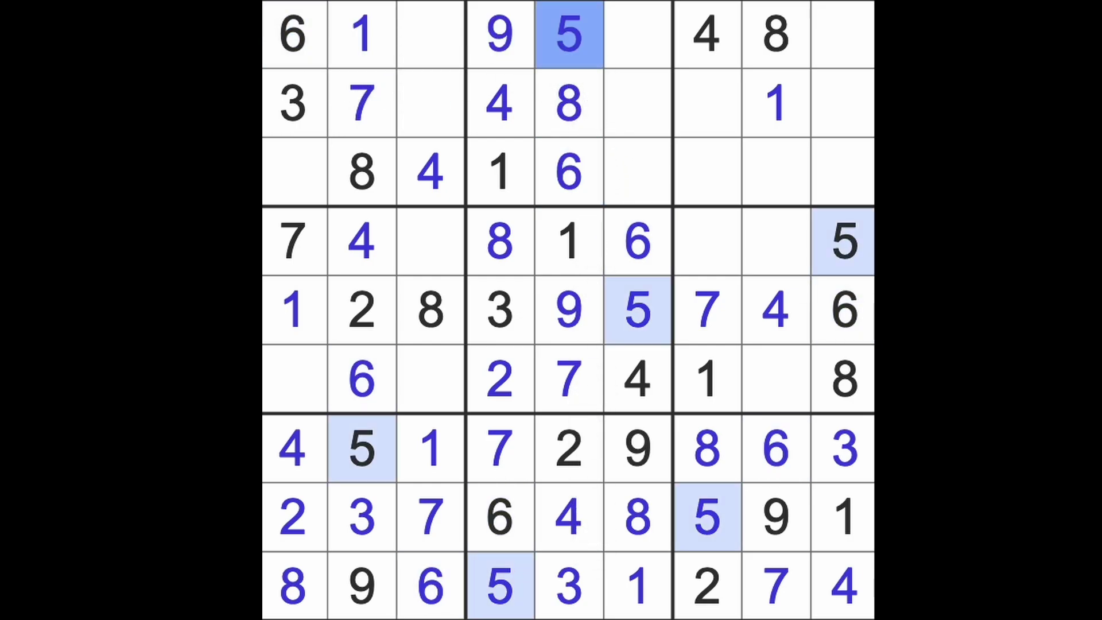
- Fill top-row columns 3, 6 and 9, including a 3 at column 6 and 7 at column 9
left_click(438, 54)
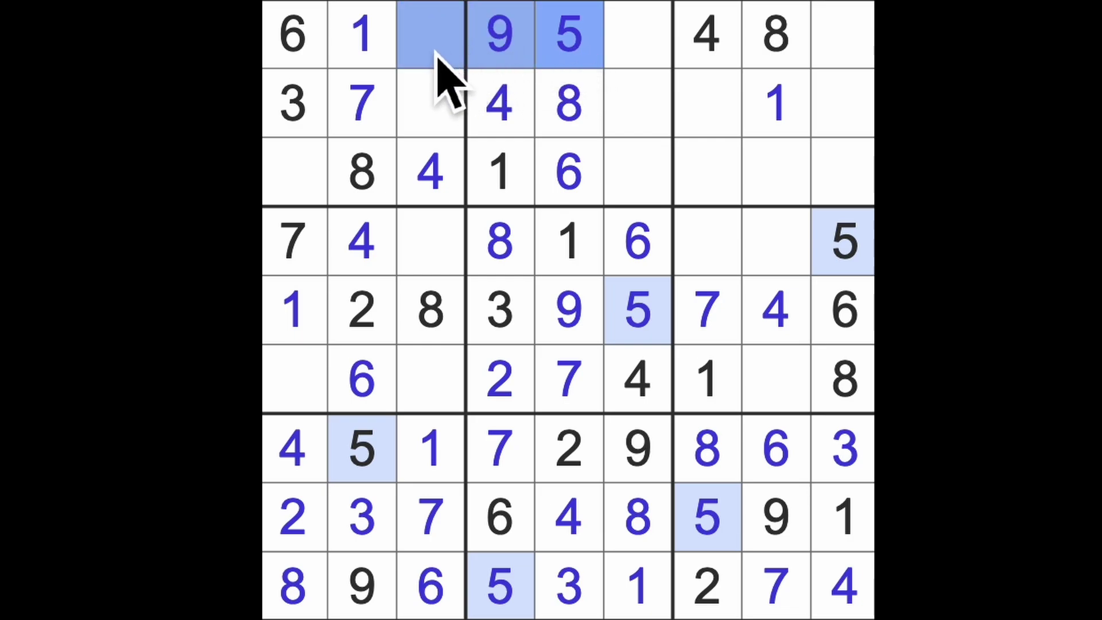
left_click(414, 120)
left_click(302, 185, "ctrl")
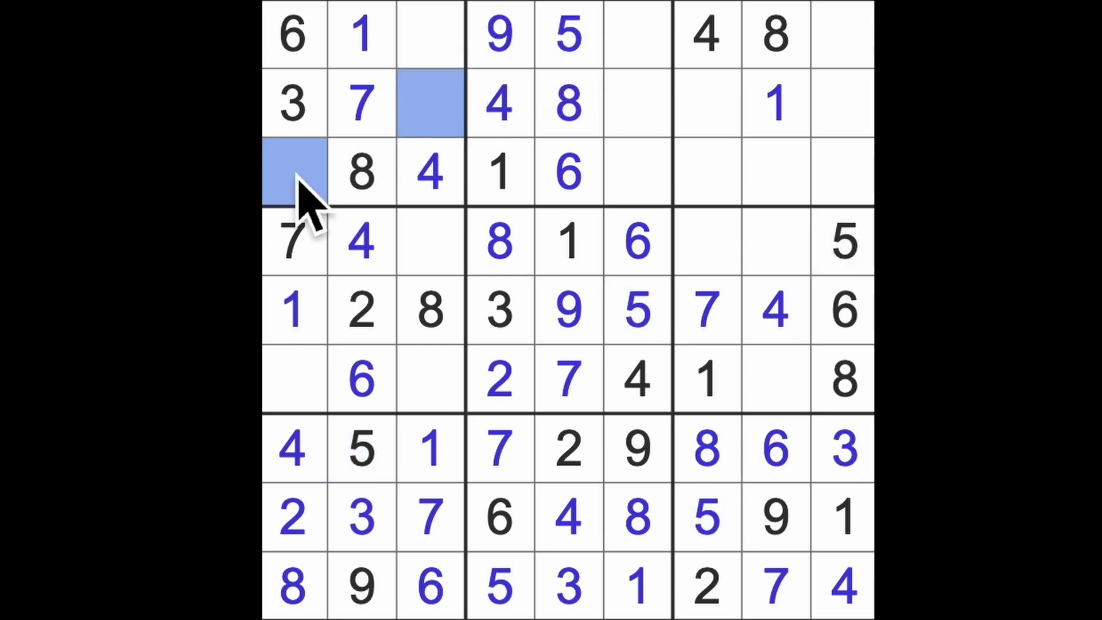
left_click(456, 50)
type("2")
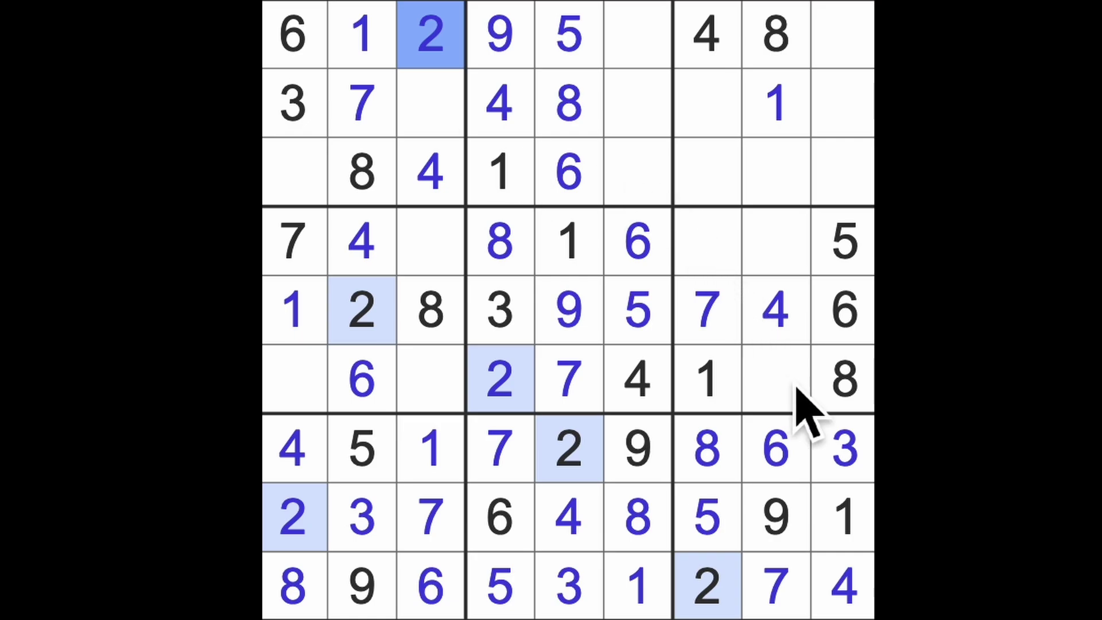
left_click_drag(856, 468, 849, 54)
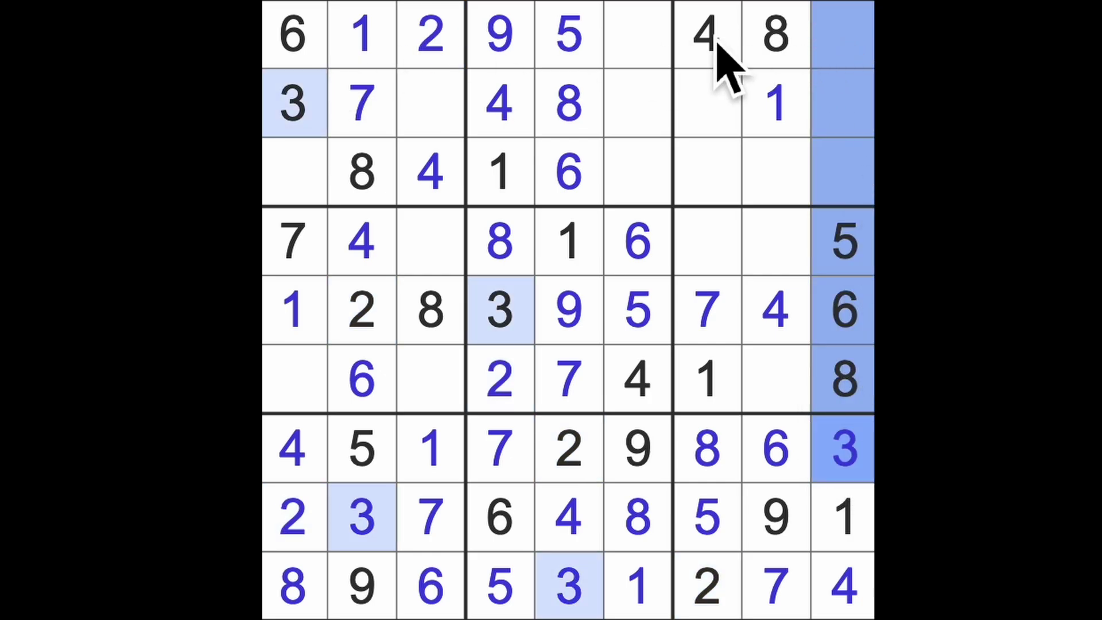
left_click(668, 39)
type("3")
left_click(844, 53)
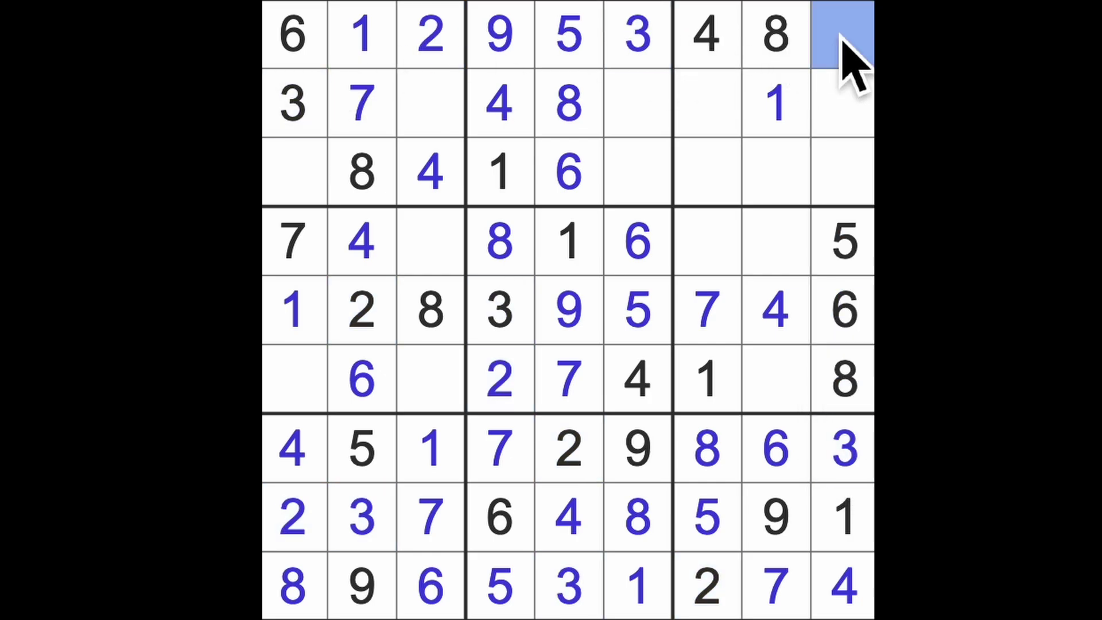
type("7")
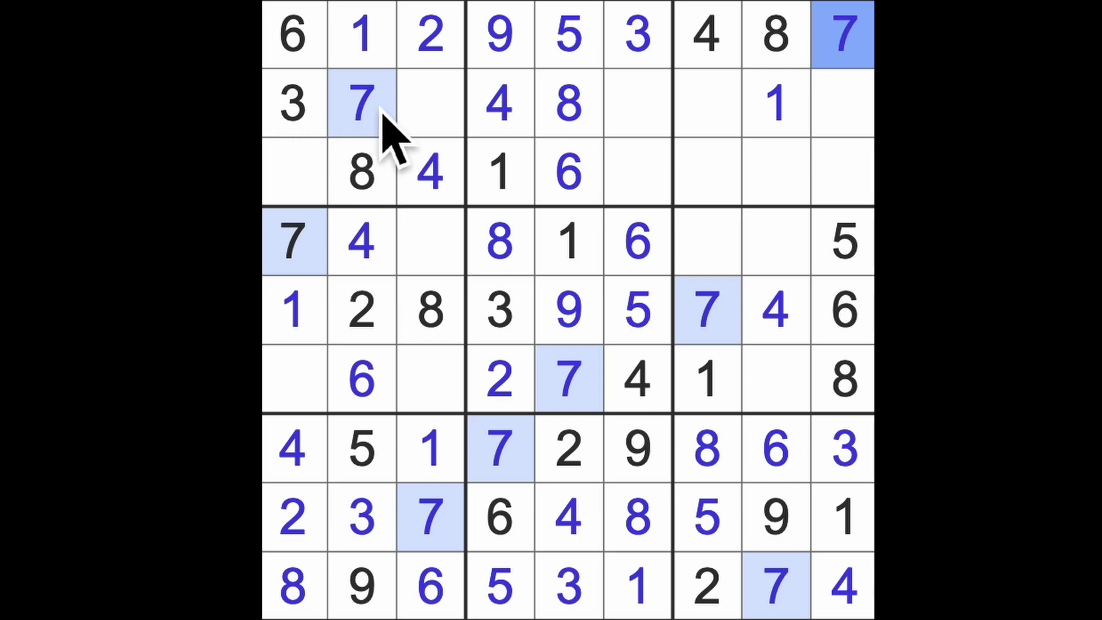
- Fill the empty cells at r3c6, r2c6, r3c9 and r2c9, placing a 9 at r2c9
left_click_drag(382, 110, 656, 113)
left_click(654, 168)
type("7")
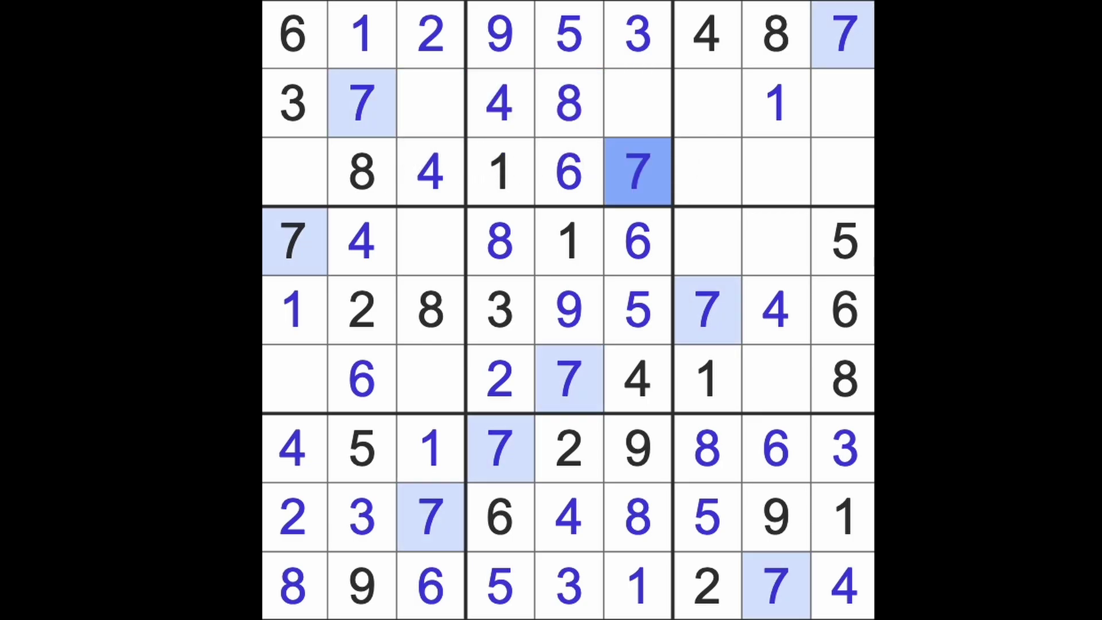
left_click(645, 119)
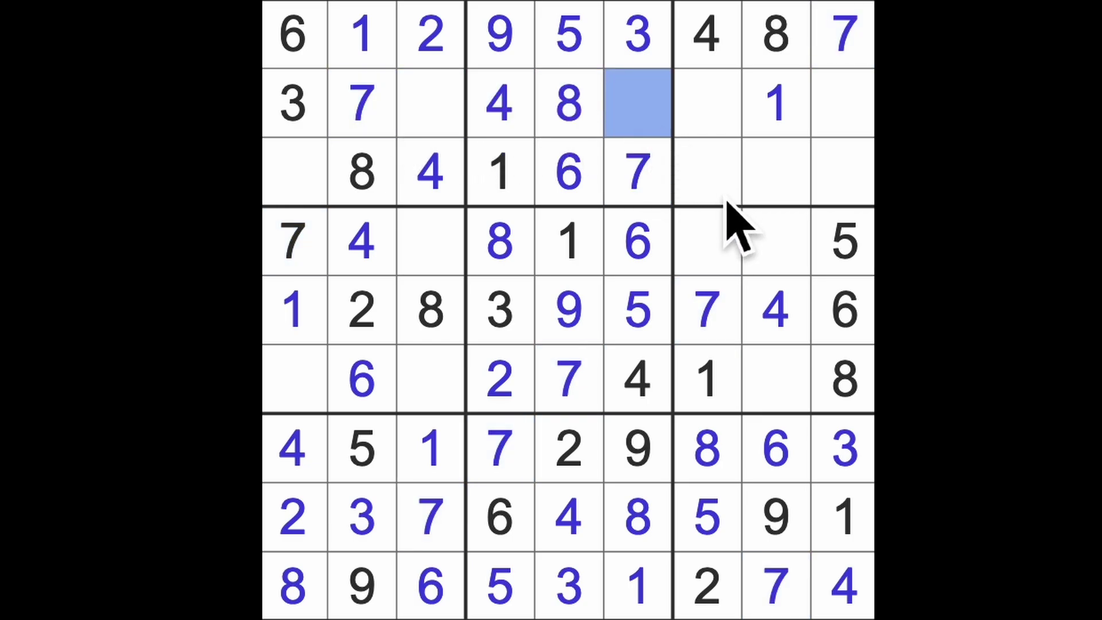
type("2")
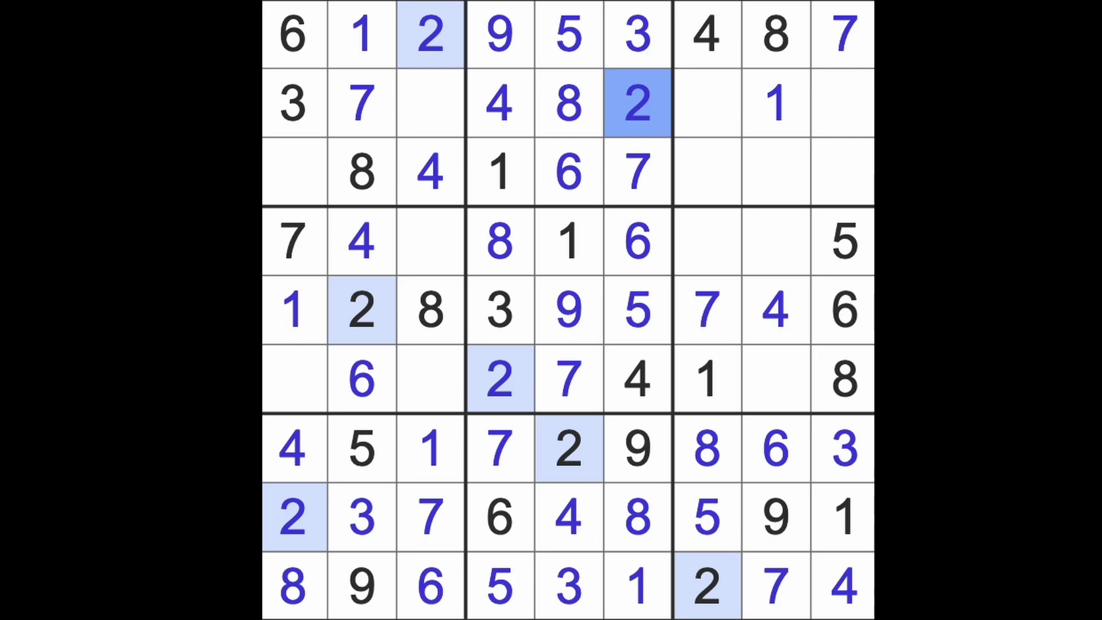
left_click_drag(738, 128, 863, 87)
left_click(865, 185)
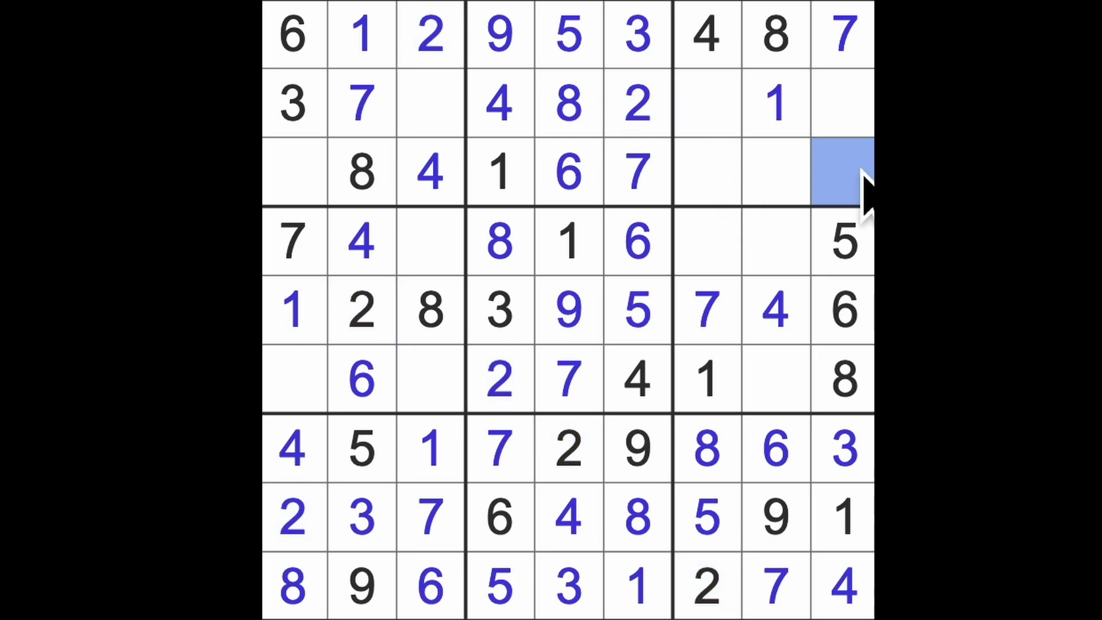
type("2")
left_click(857, 128)
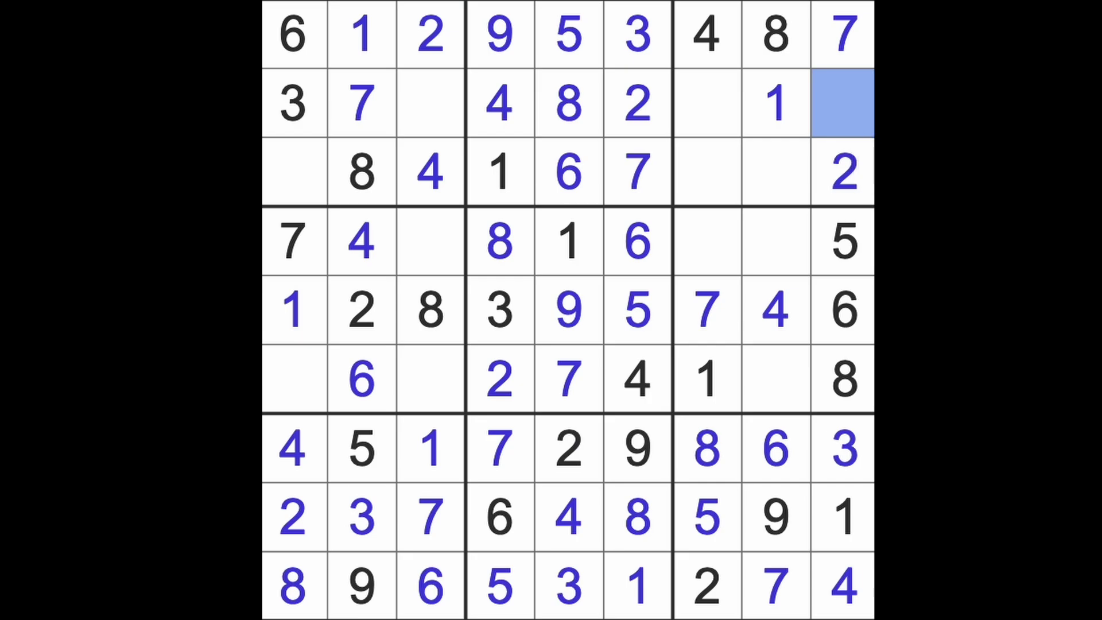
type("9")
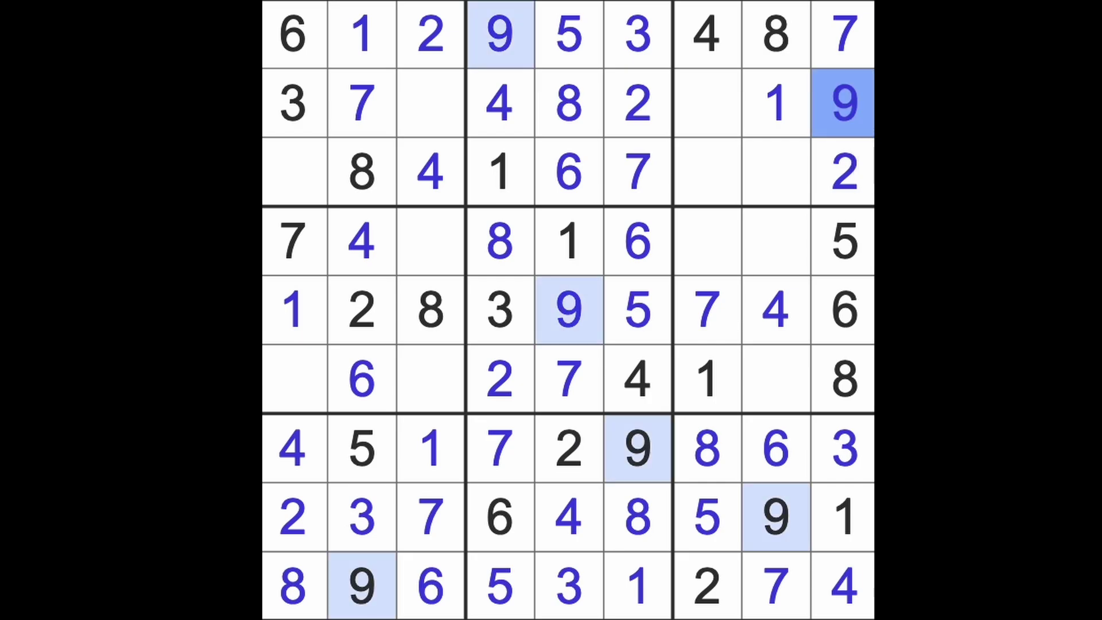
- Add a 9 at r3c1 and 5s at r2c3 and r6c1, completing the top-left box
left_click(319, 180)
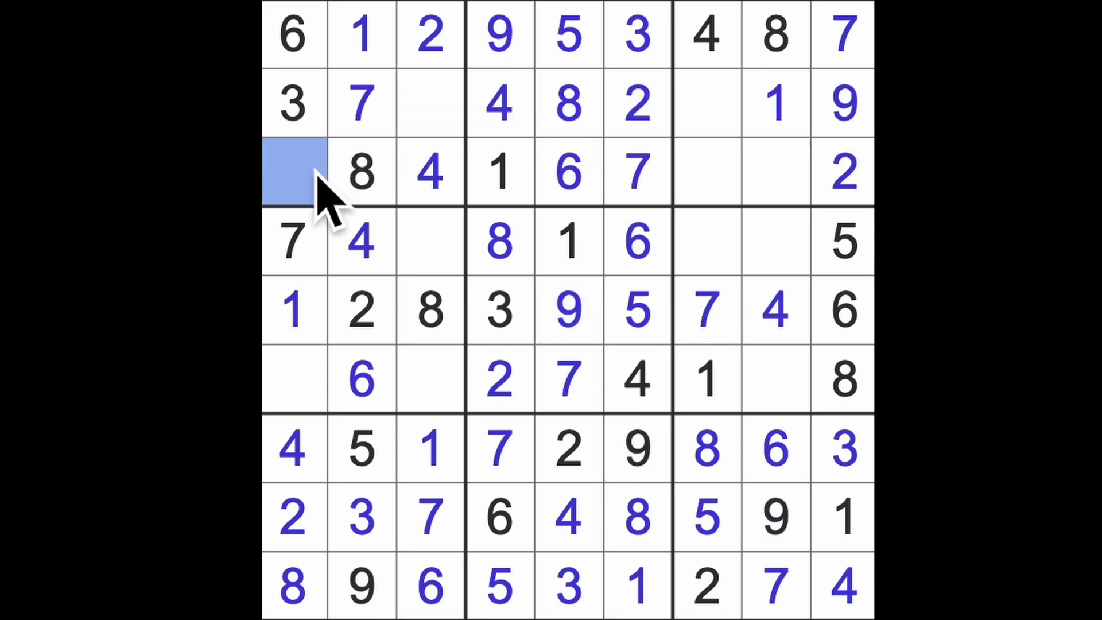
type("9")
left_click(428, 130)
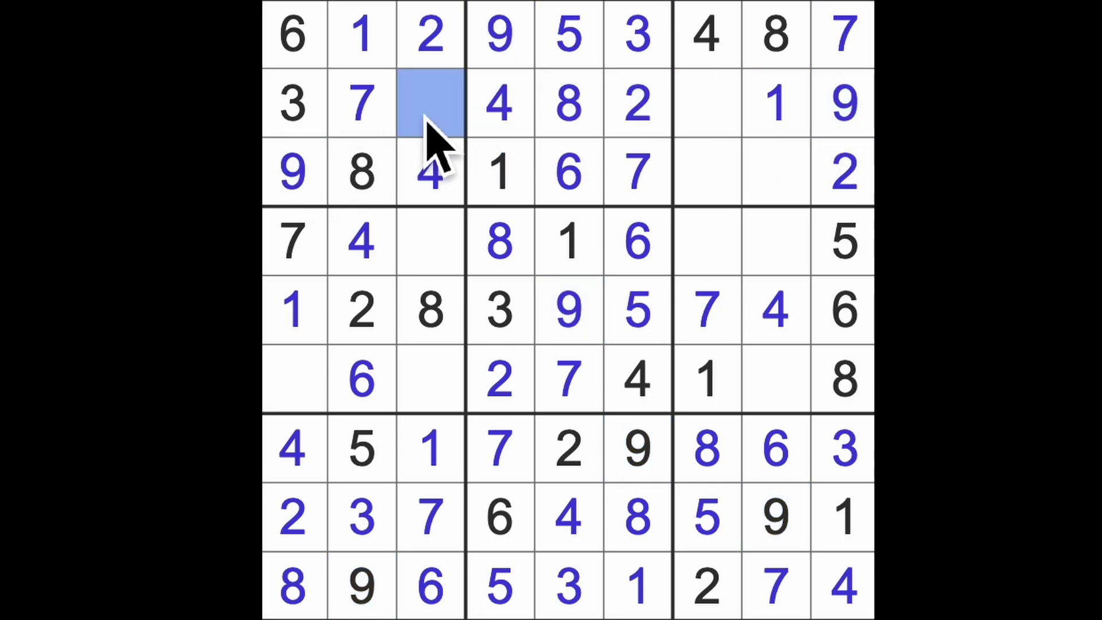
type("5")
left_click(284, 409)
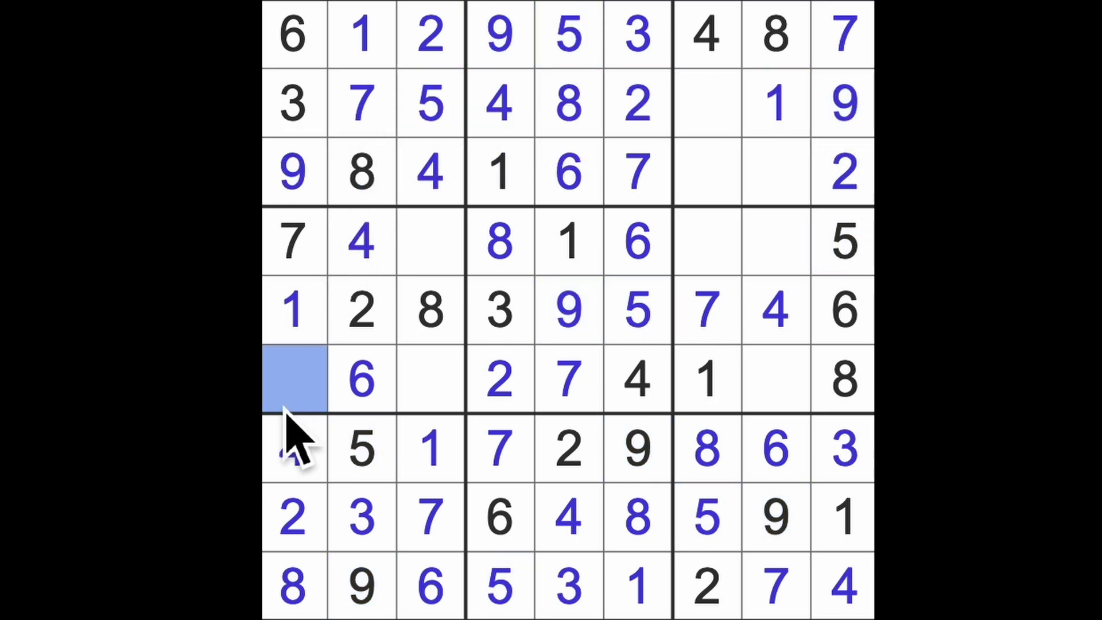
type("5")
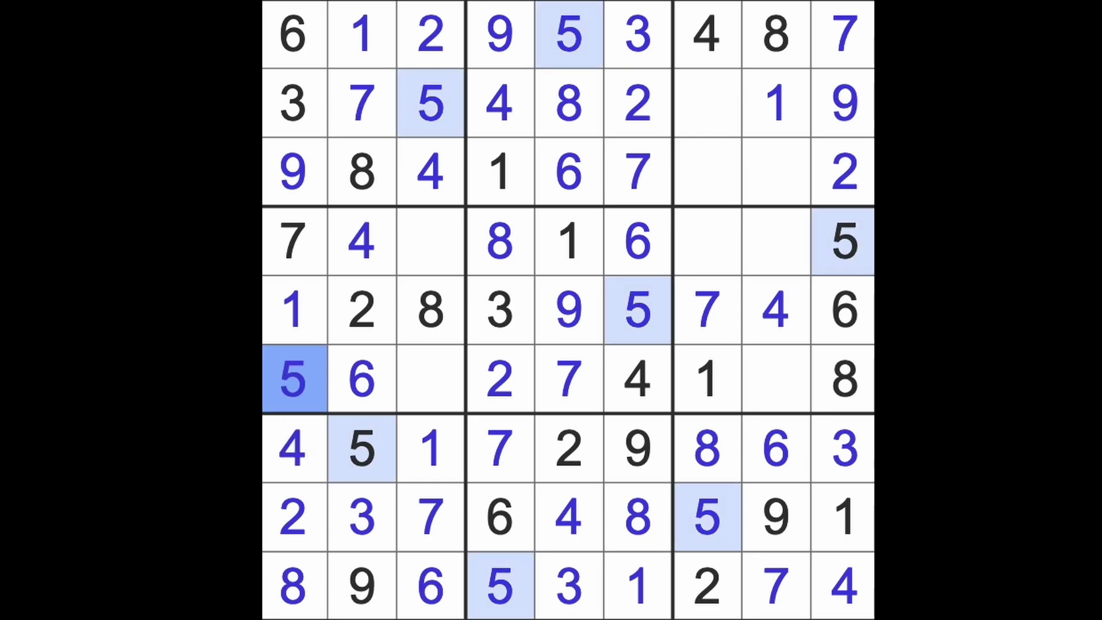
left_click(440, 260)
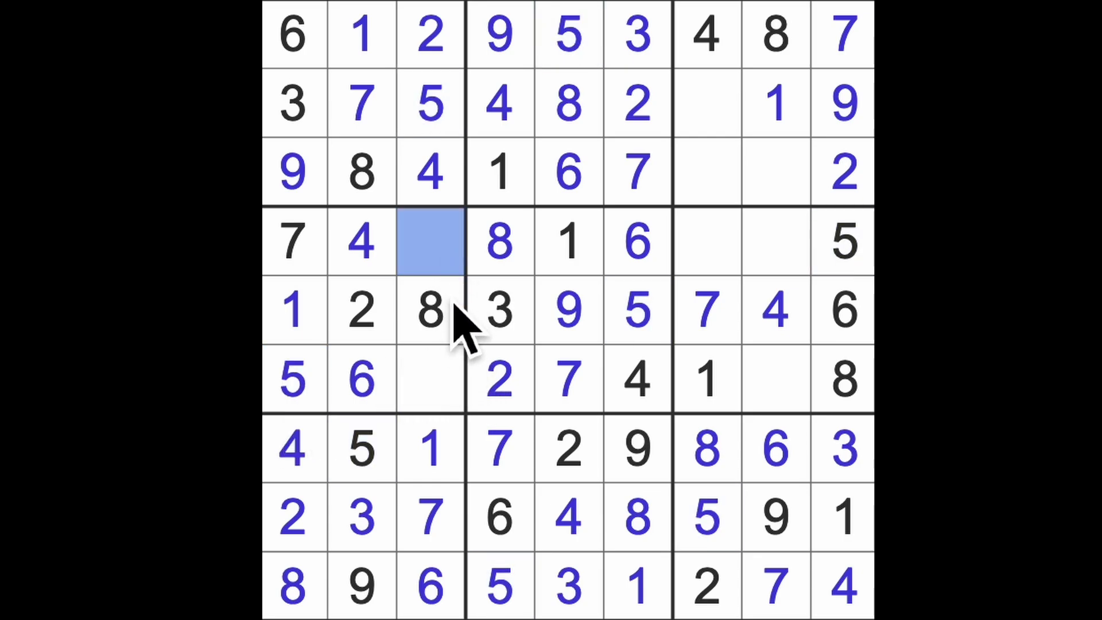
- Fill the empty cells at row 6 column 3, row 4 column 3 and row 6 column 8
left_click_drag(456, 320, 457, 398)
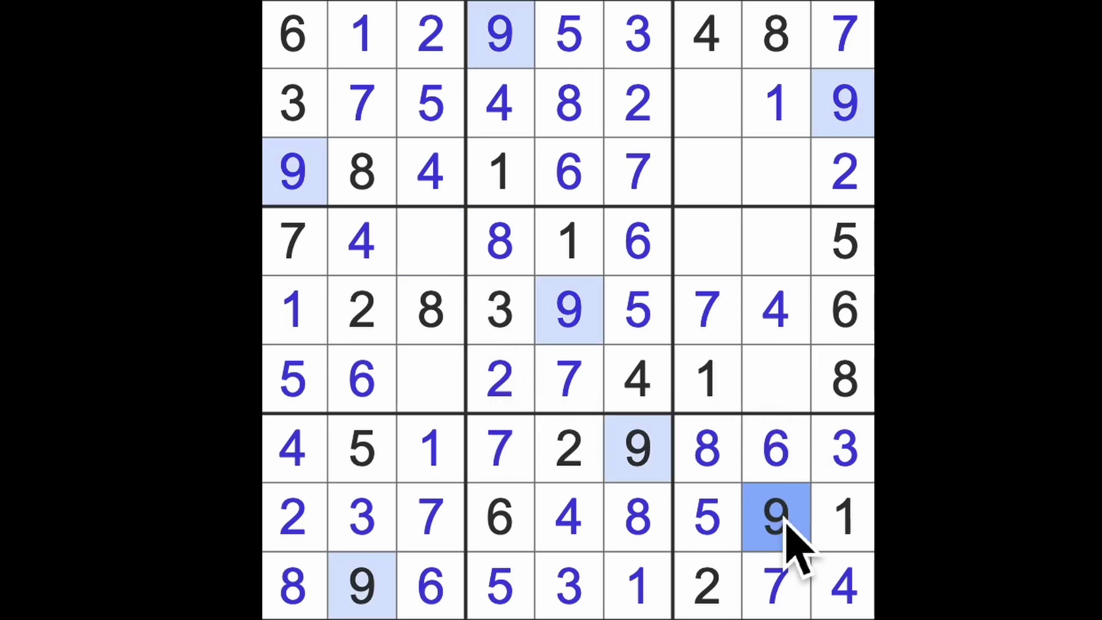
left_click_drag(790, 521, 787, 414)
left_click(437, 390)
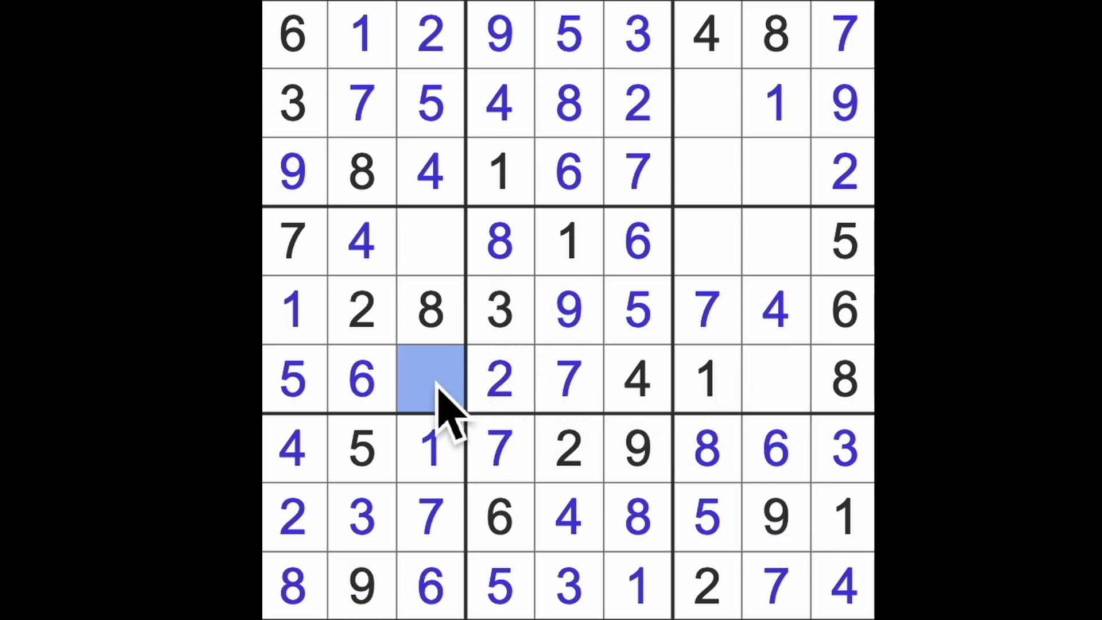
type("9")
left_click(440, 243)
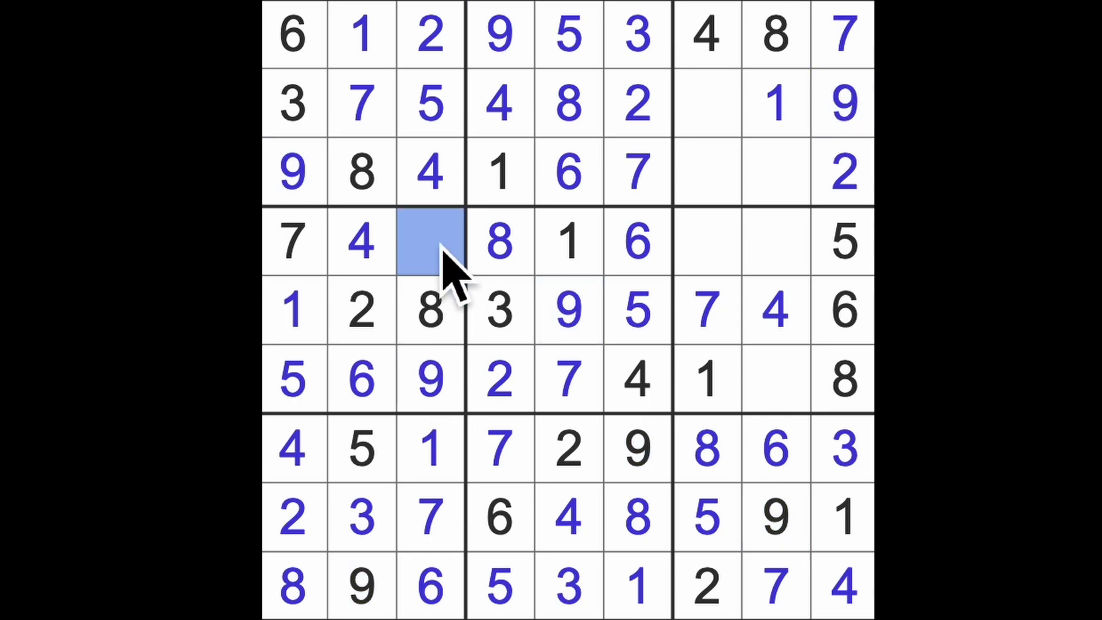
type("3")
left_click(768, 386)
type("3")
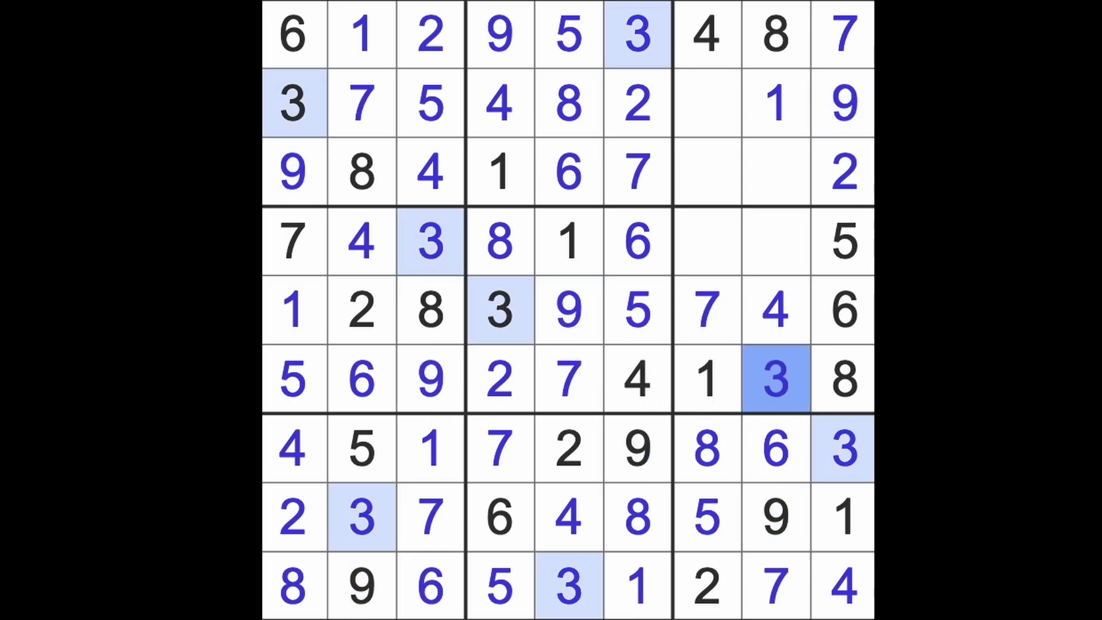
left_click_drag(769, 387, 779, 167)
- Fill the last empty cells at r3c7, r3c8, r4c8, r4c7 and r2c7, finishing the puzzle
left_click(319, 130, "ctrl")
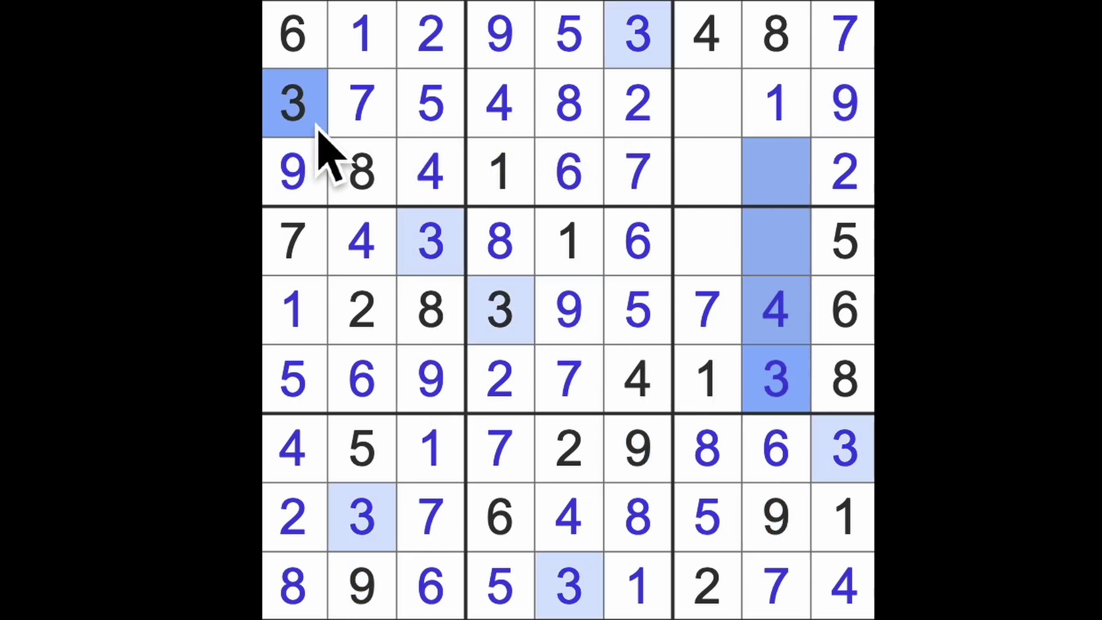
left_click_drag(319, 130, 729, 152)
left_click(723, 193)
type("3")
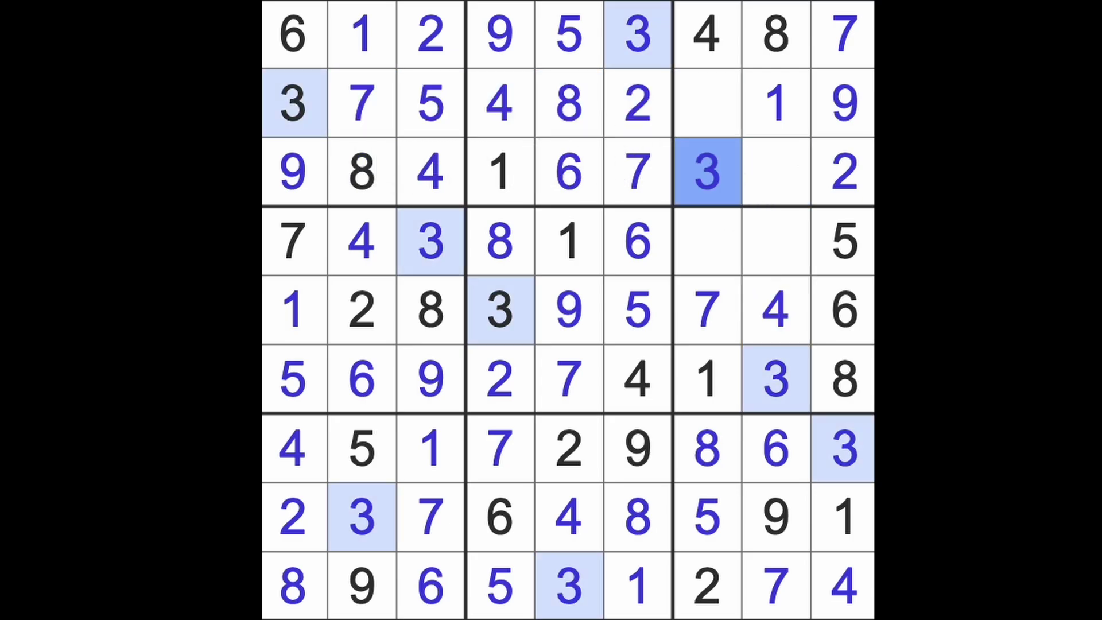
left_click(793, 177)
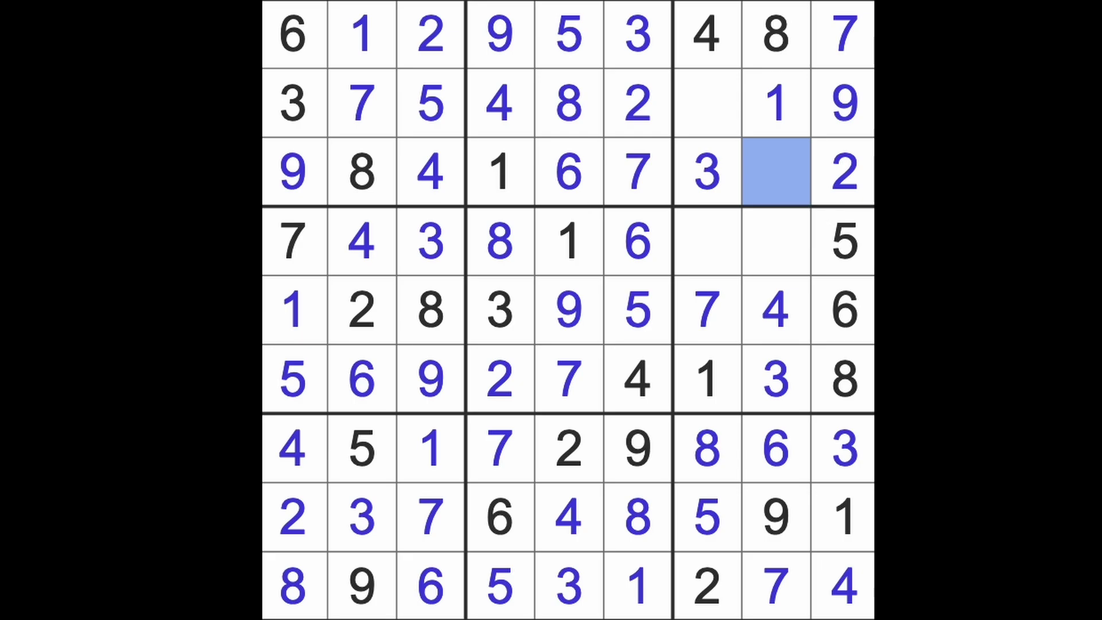
type("5")
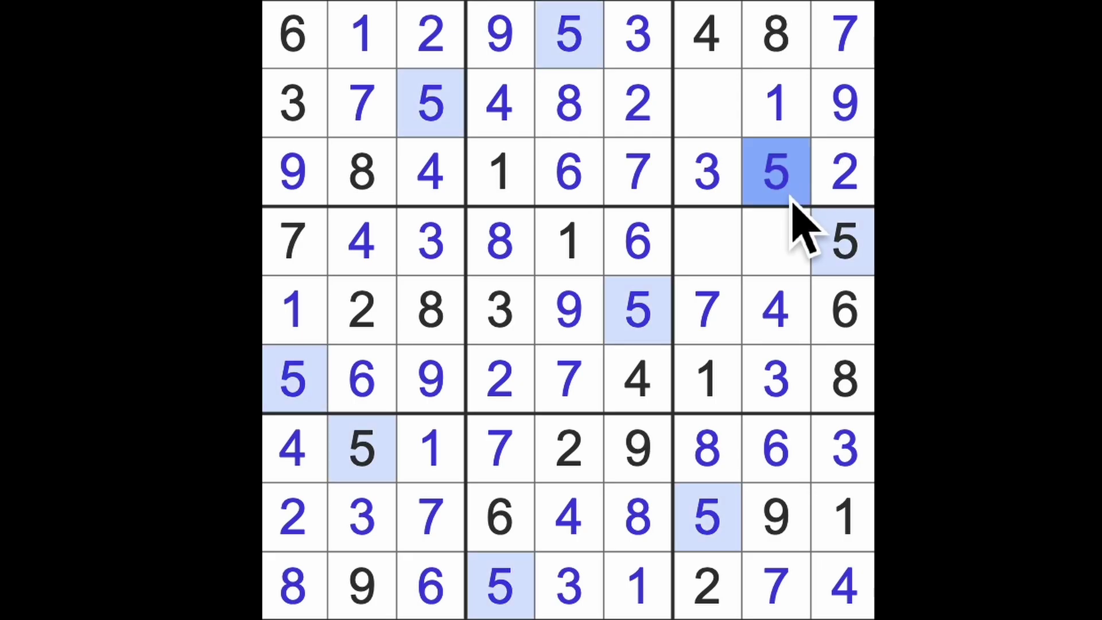
left_click(794, 258)
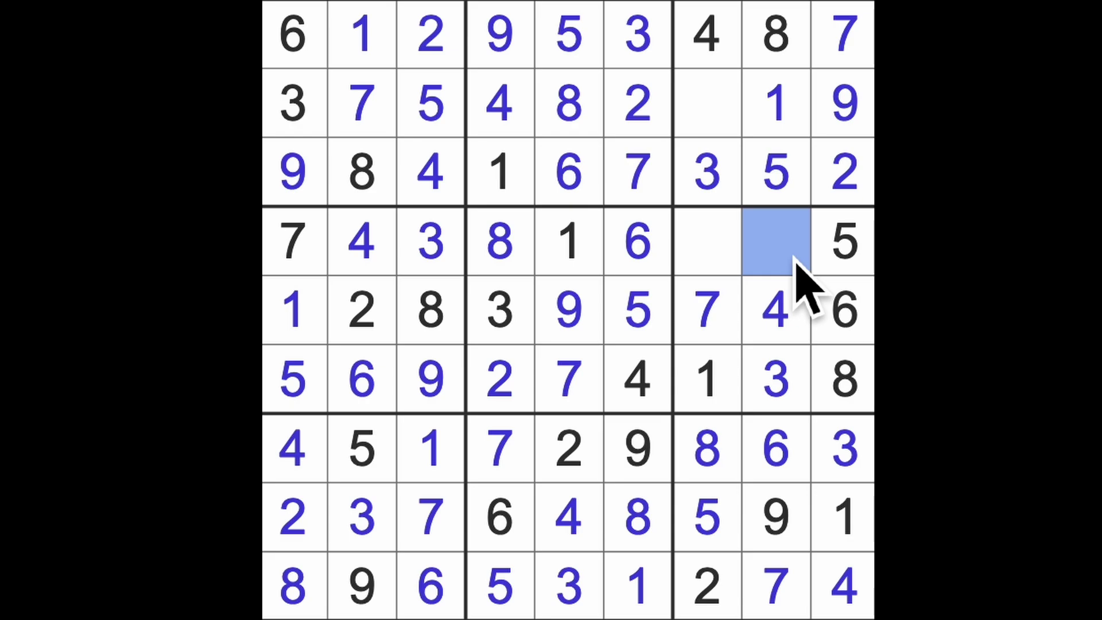
type("2")
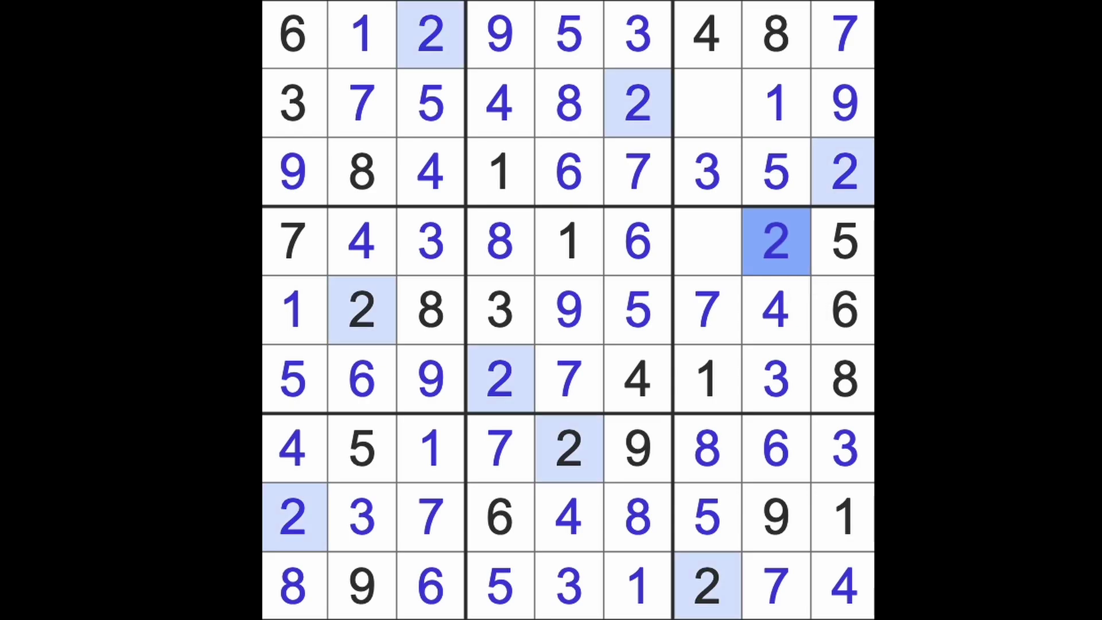
left_click(732, 258)
type("9")
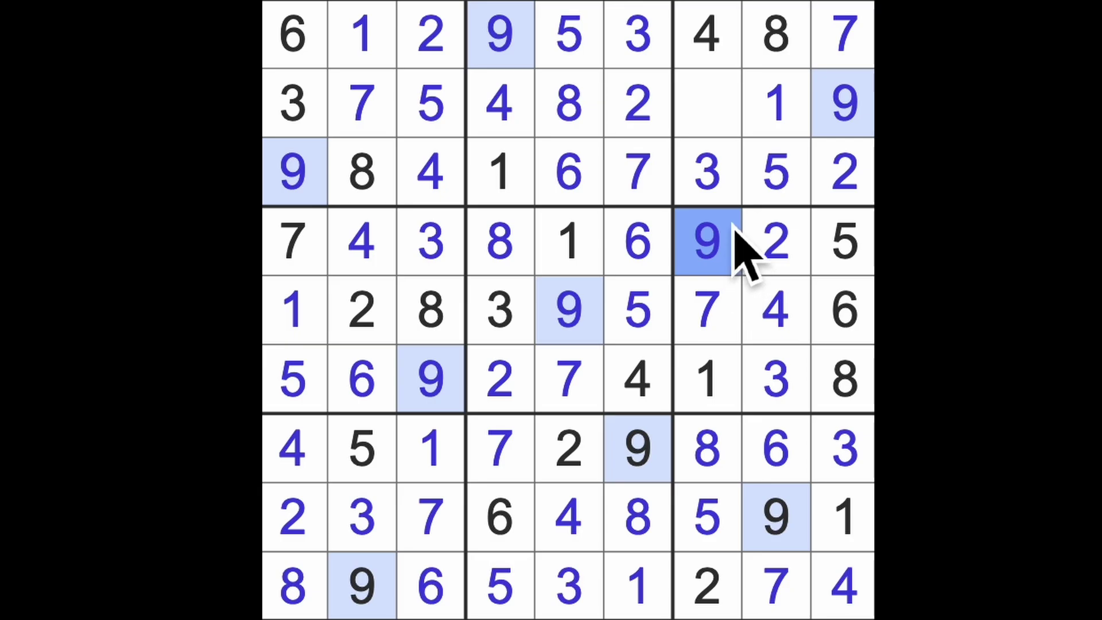
left_click(733, 125)
type("6")
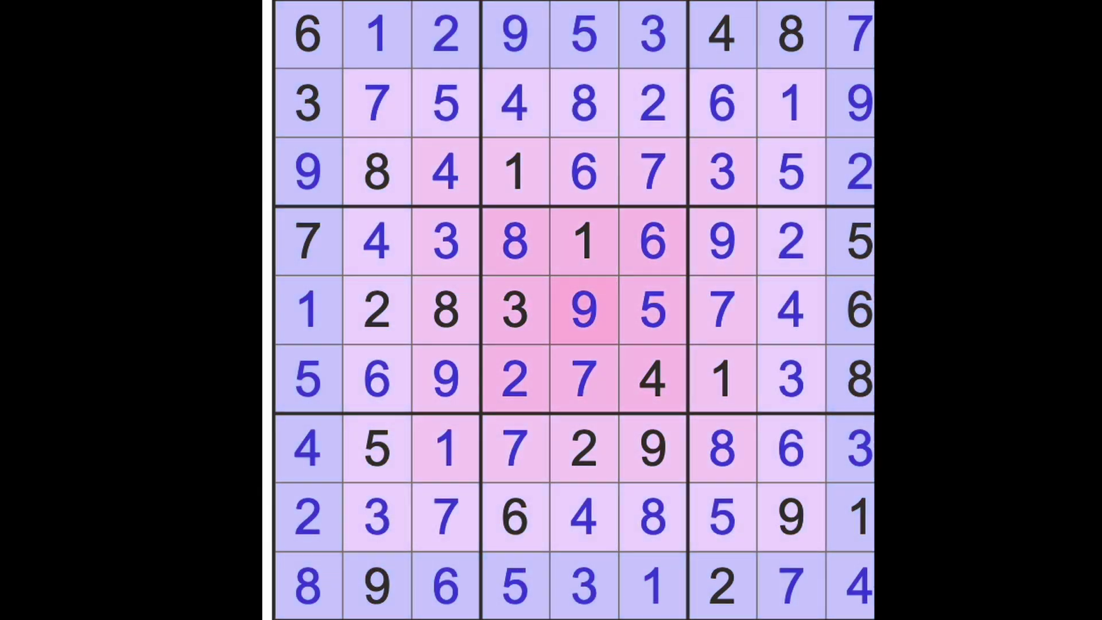